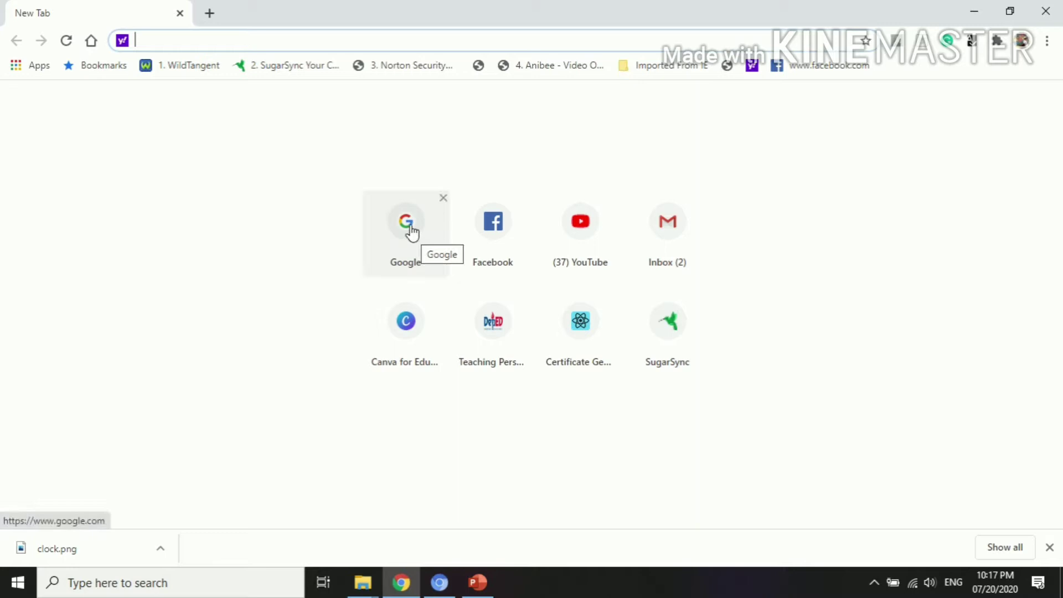
# - Open the Google homepage and launch Google Meet from the Google apps
pyautogui.click(430, 226)
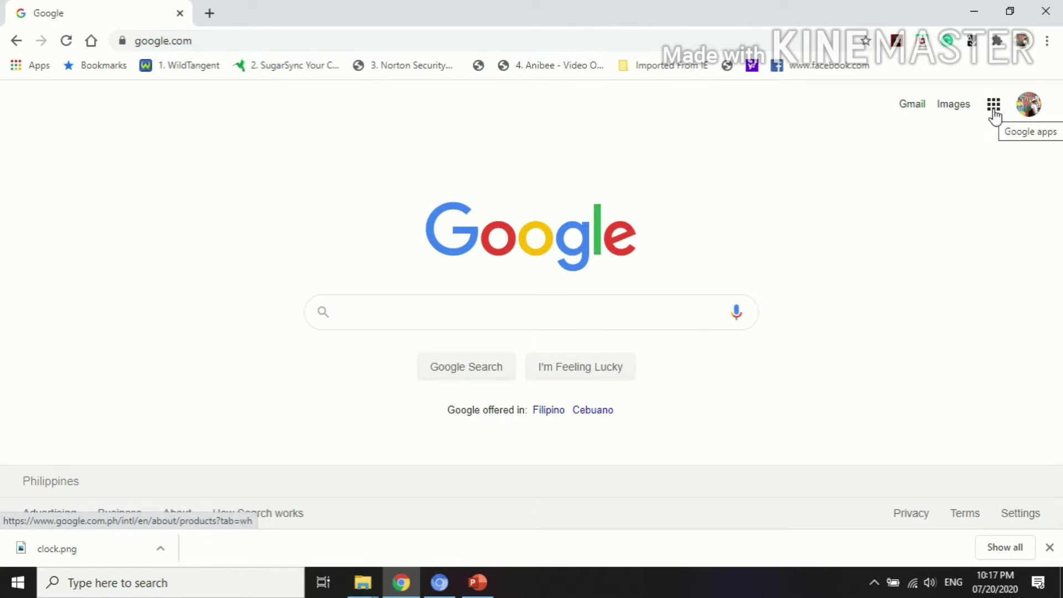
pyautogui.click(993, 108)
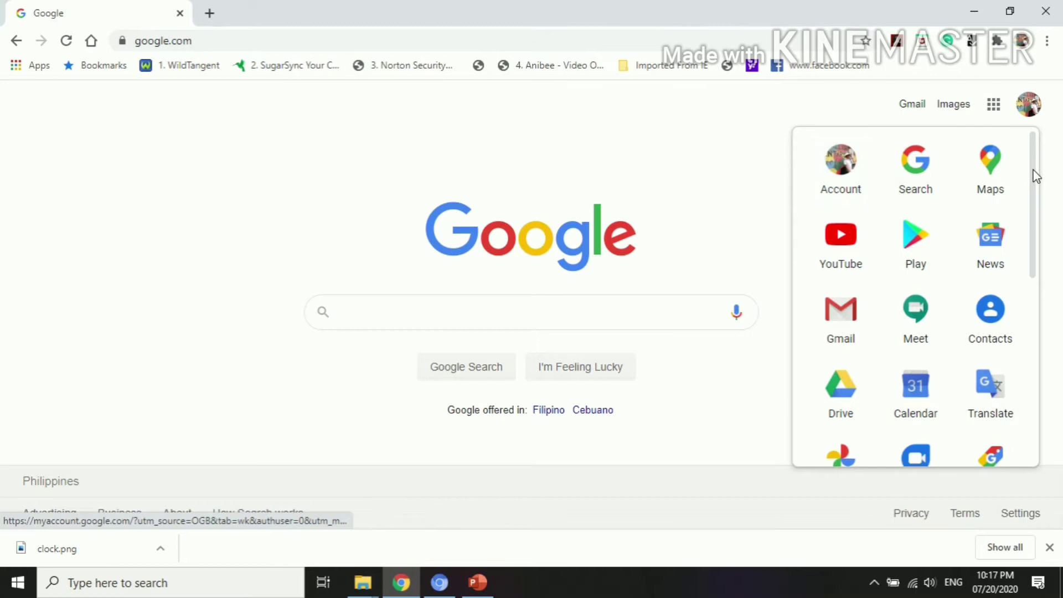
pyautogui.moveTo(1032, 176); pyautogui.dragTo(1034, 197)
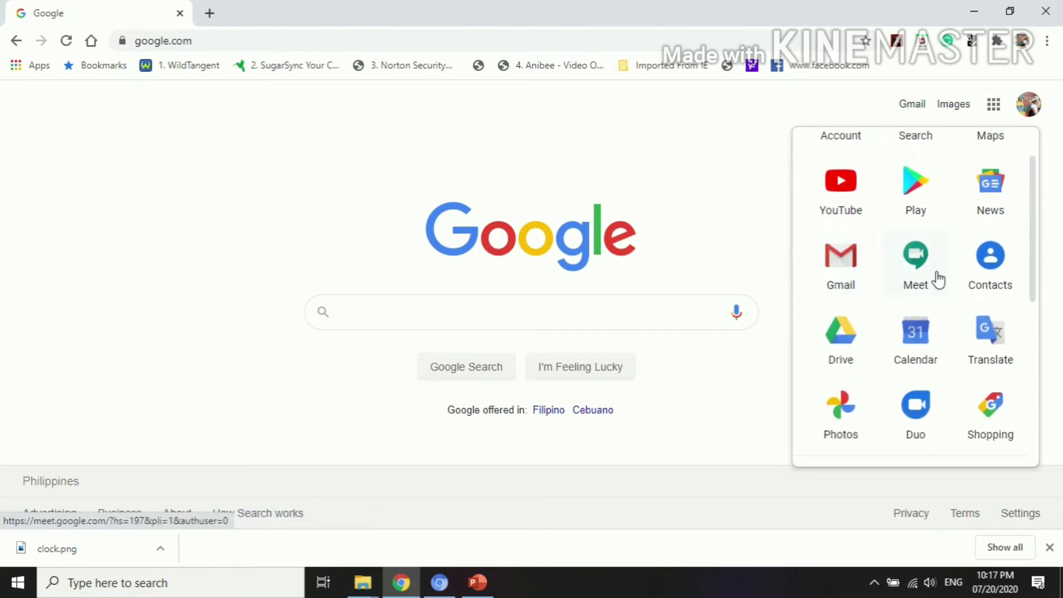
pyautogui.moveTo(1032, 262)
pyautogui.mouseDown()
pyautogui.moveTo(1027, 377)
pyautogui.moveTo(1043, 260)
pyautogui.mouseUp()
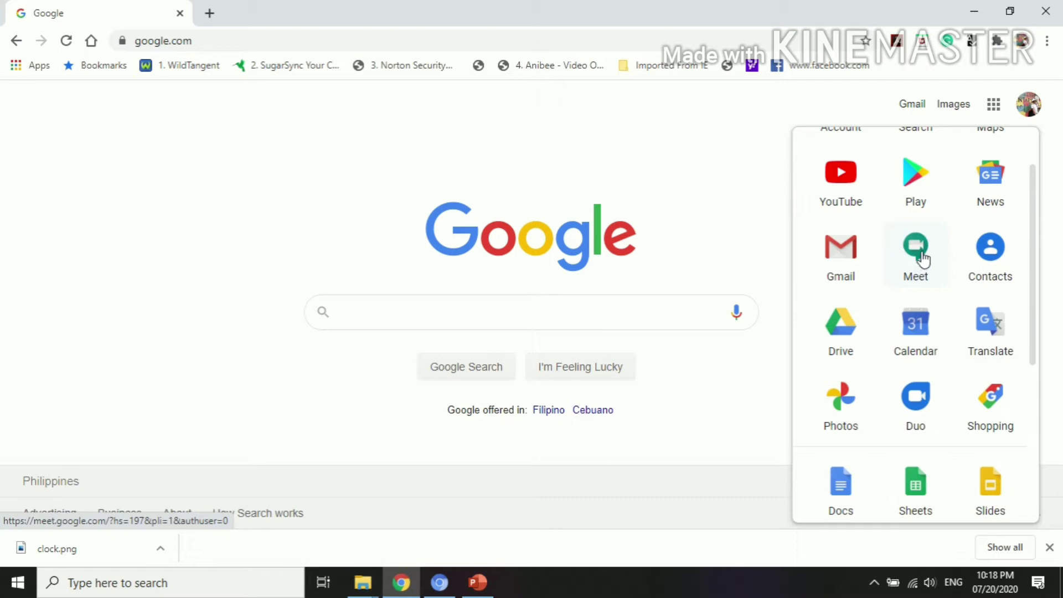
pyautogui.click(922, 257)
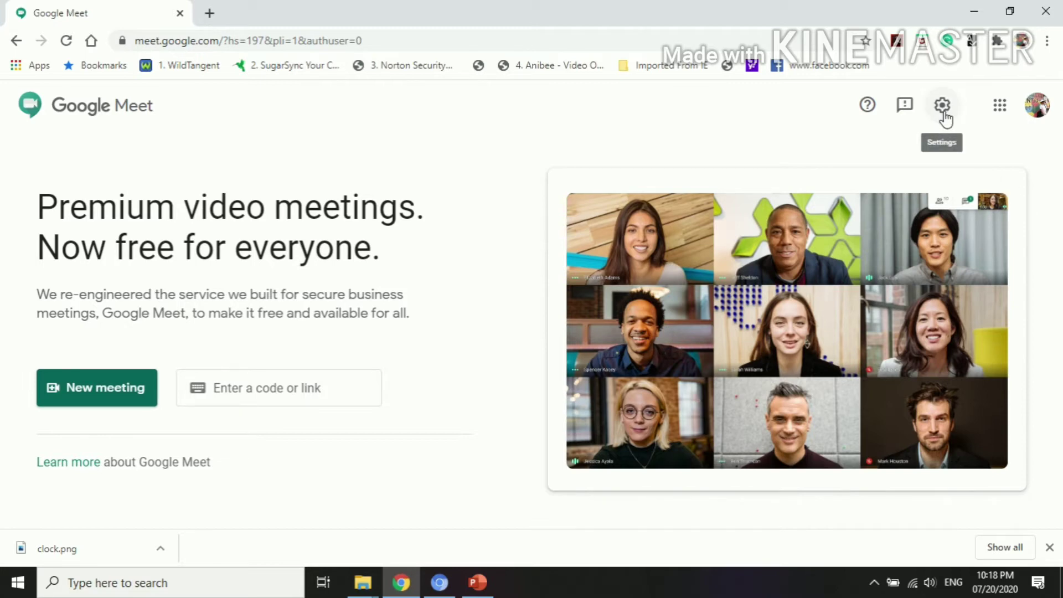
# - Start an instant meeting with the microphone and camera turned off
pyautogui.click(96, 394)
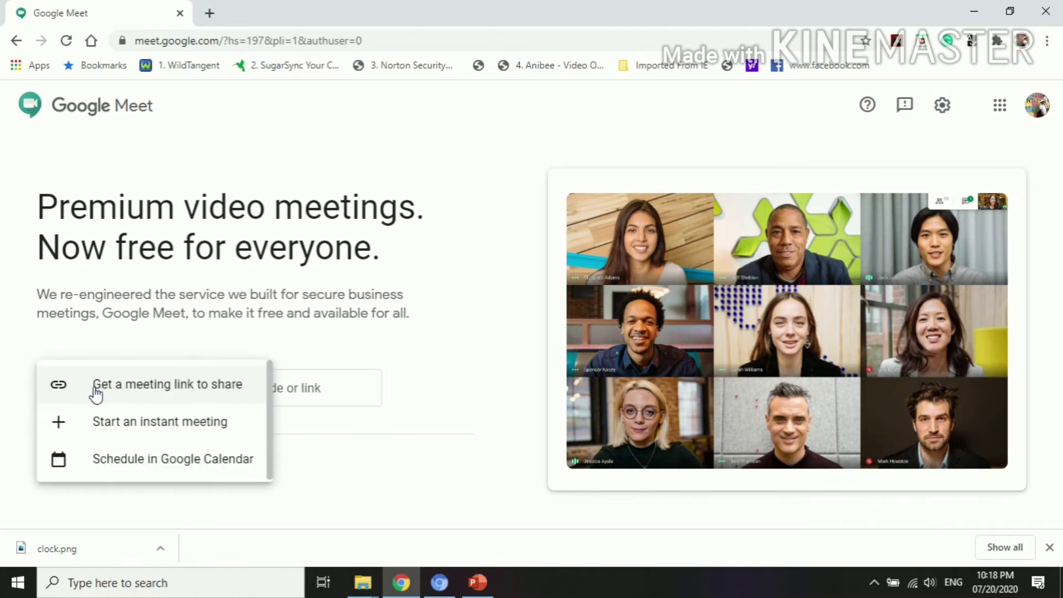
pyautogui.click(85, 427)
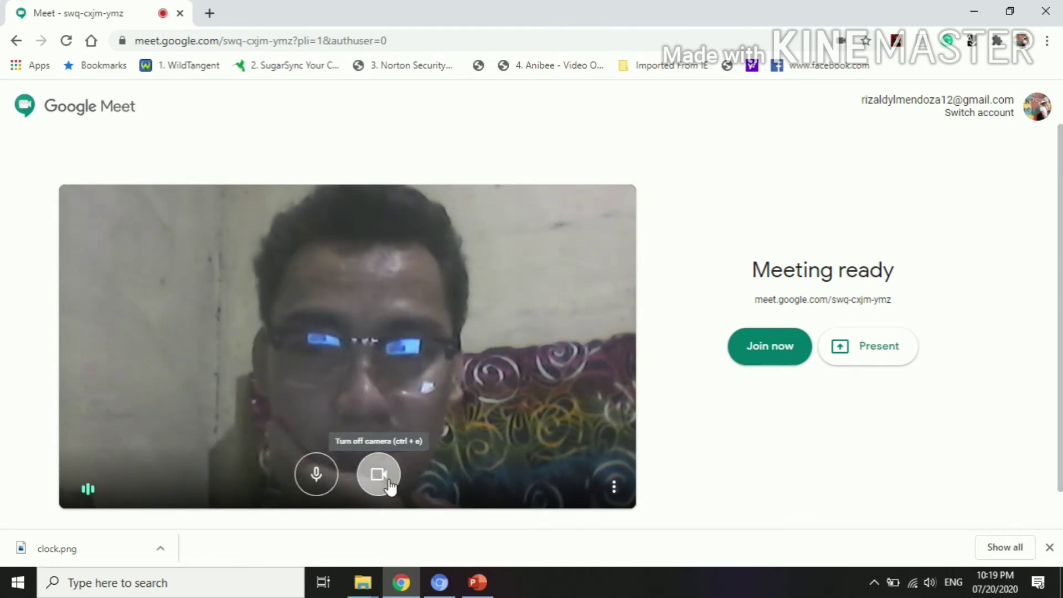
pyautogui.click(319, 479)
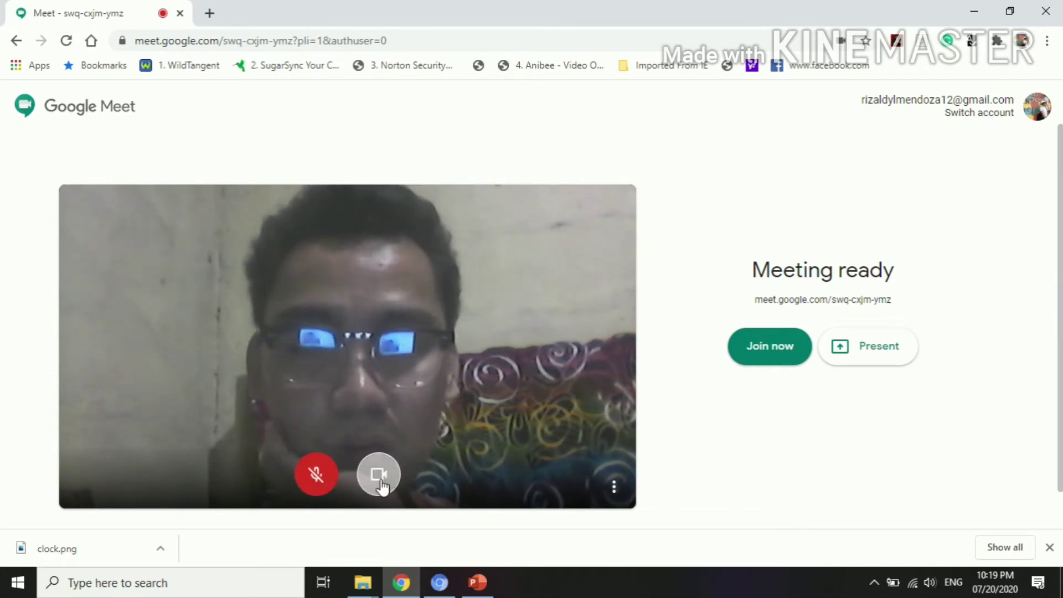
pyautogui.click(379, 474)
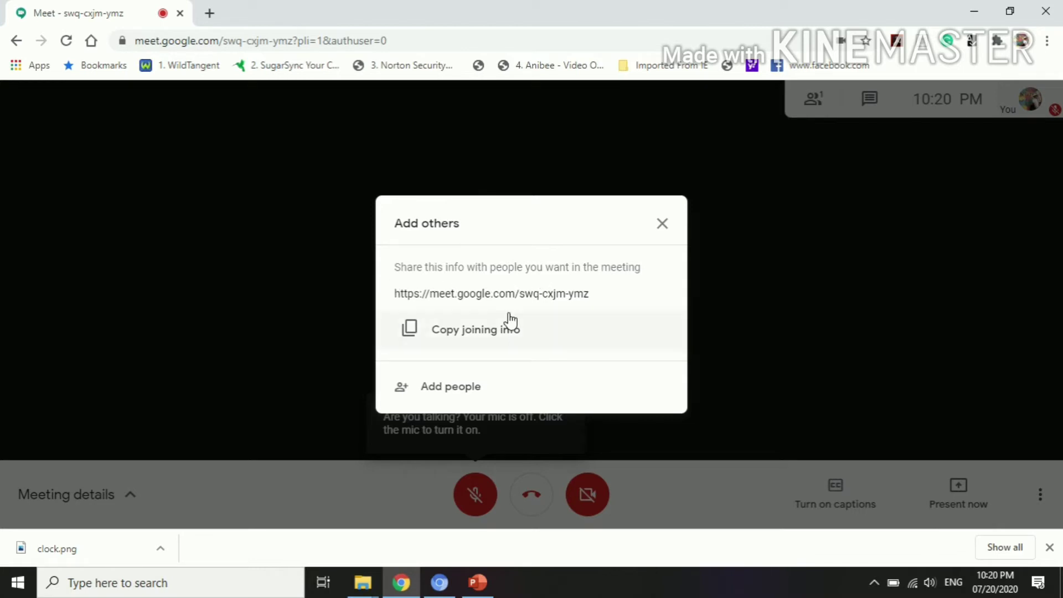
# - Look at the invitation options for adding people, close them, and view the meeting's participant list
pyautogui.click(402, 387)
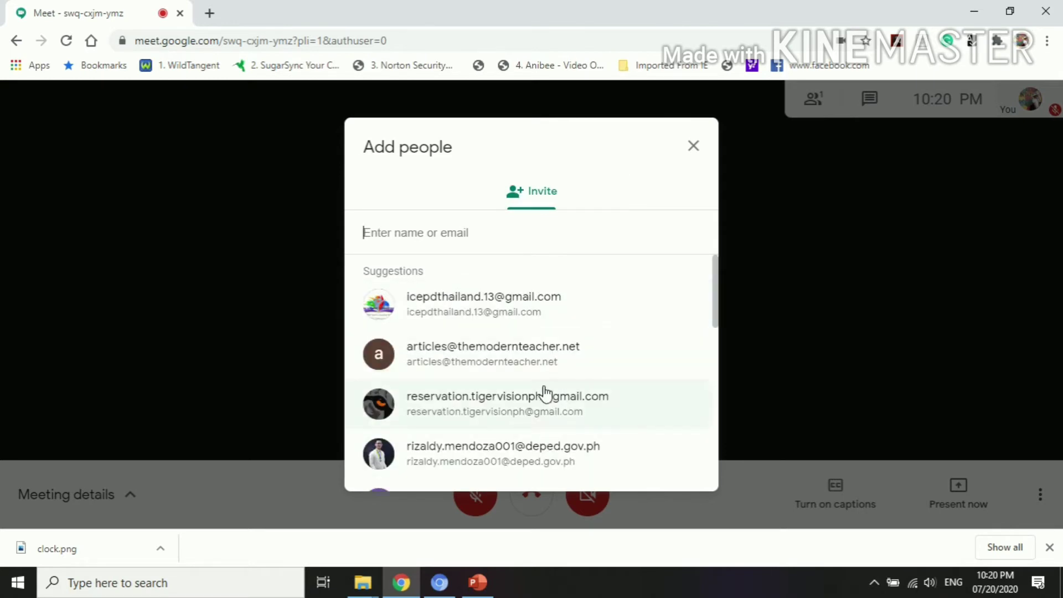
pyautogui.click(694, 148)
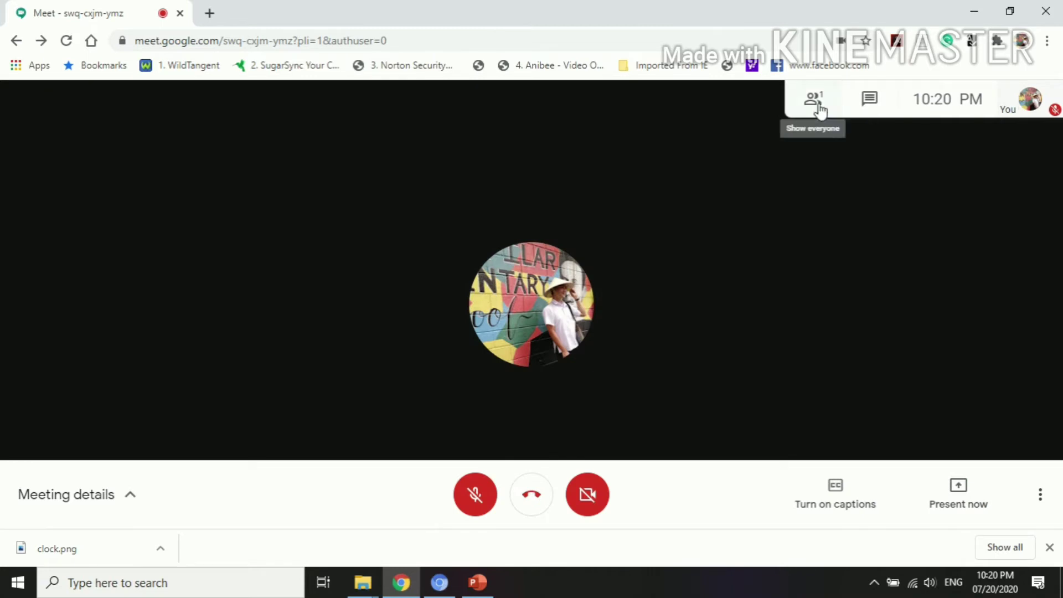
pyautogui.click(870, 104)
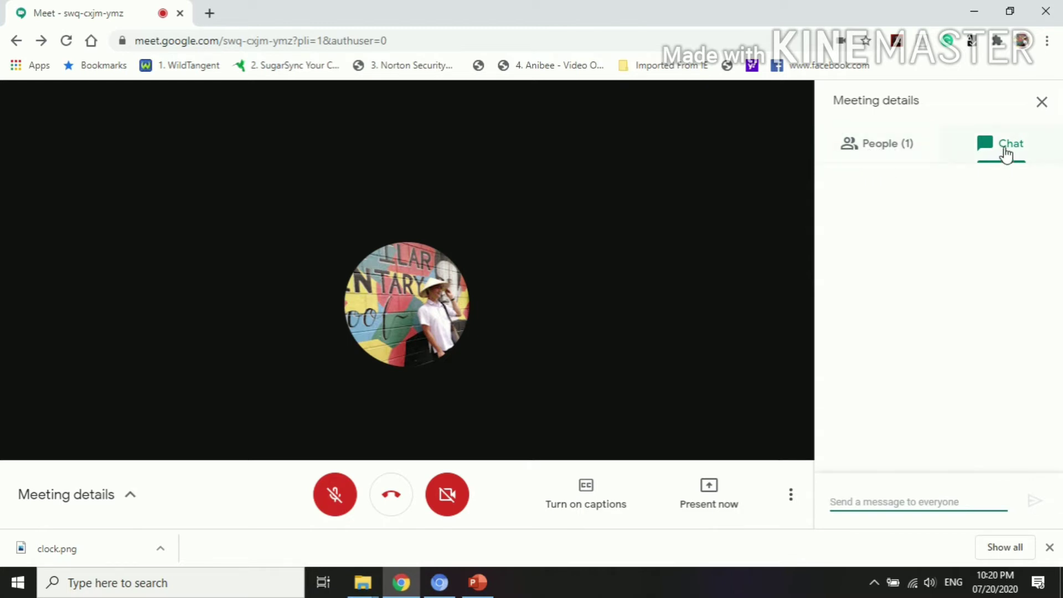
pyautogui.click(874, 149)
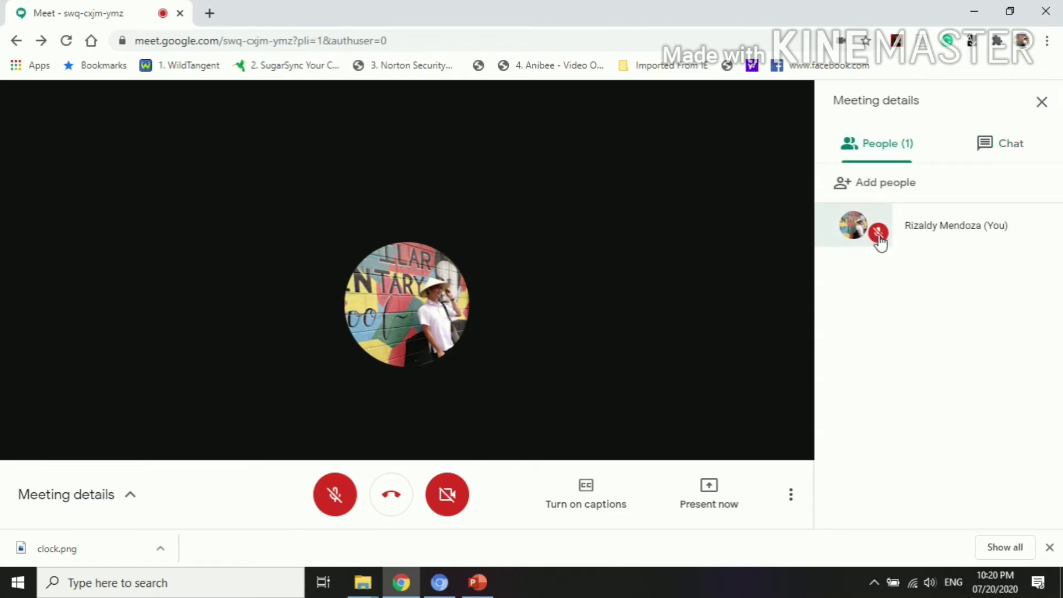
pyautogui.moveTo(879, 241)
# - Send the chat messages "Hi" and "hello" to everyone in the meeting
pyautogui.click(1004, 149)
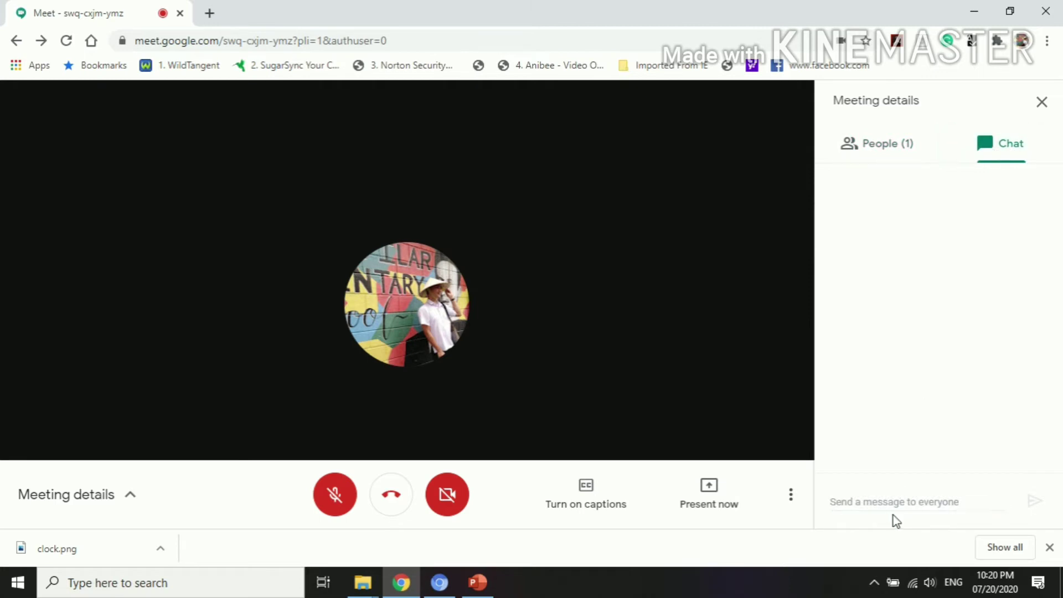
pyautogui.click(879, 501)
pyautogui.write('Hi')
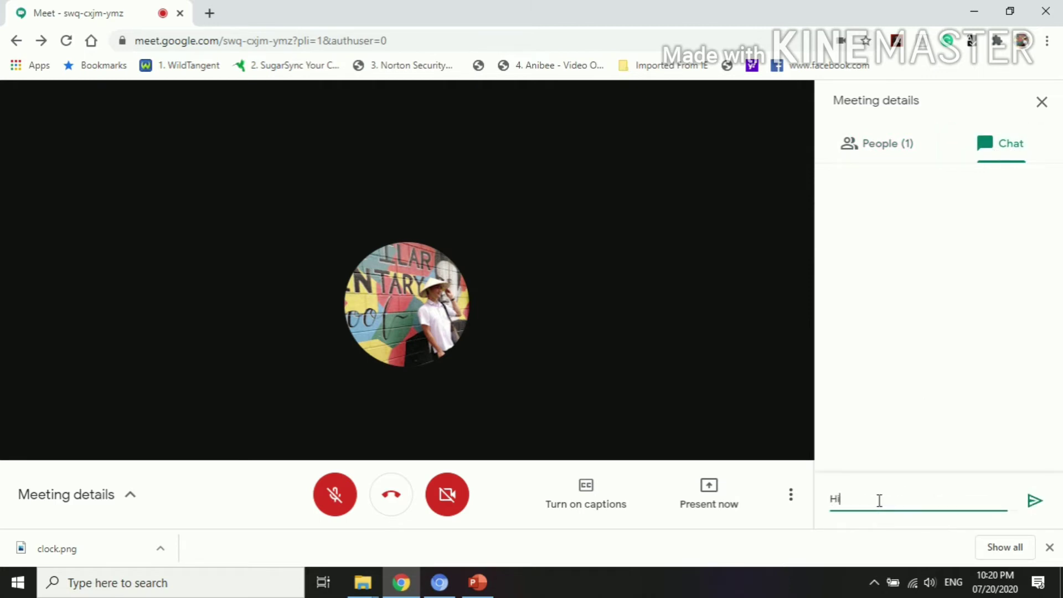
pyautogui.press('Return')
pyautogui.write('hello')
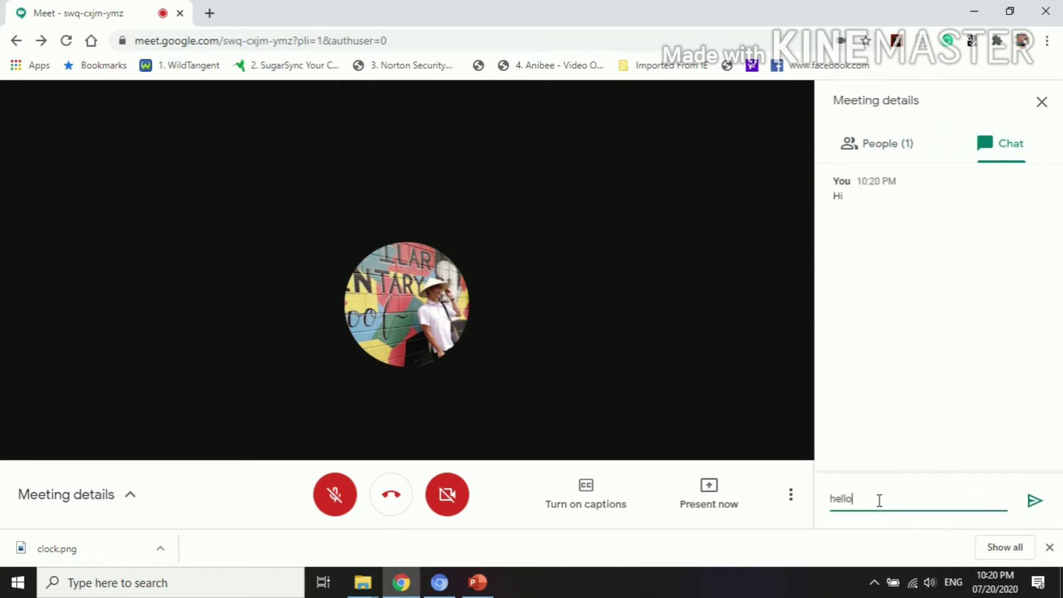
pyautogui.press('Return')
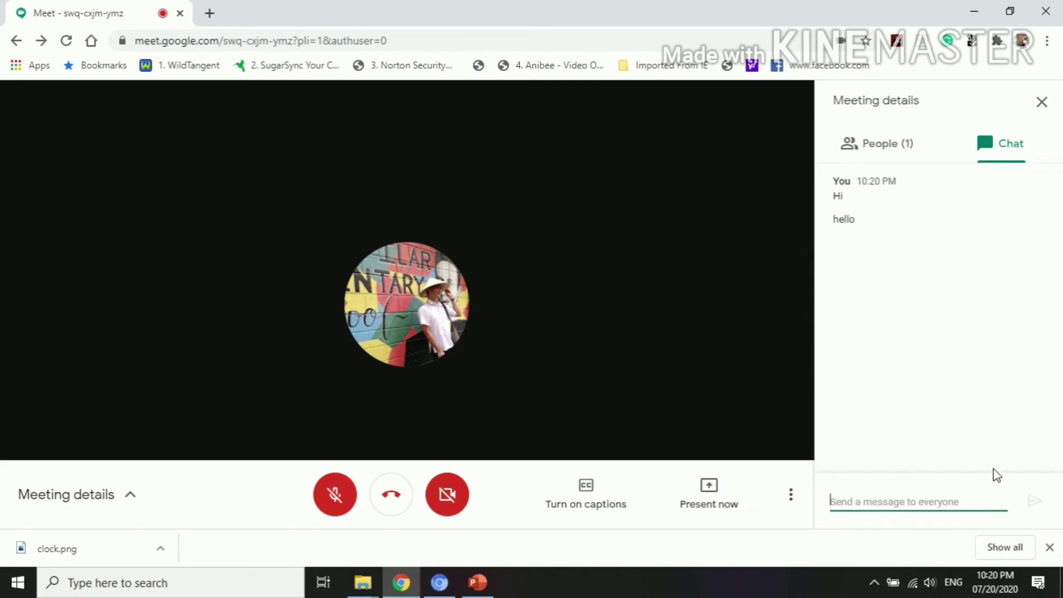
# - View the meeting's joining info in the meeting details and close it
pyautogui.click(129, 497)
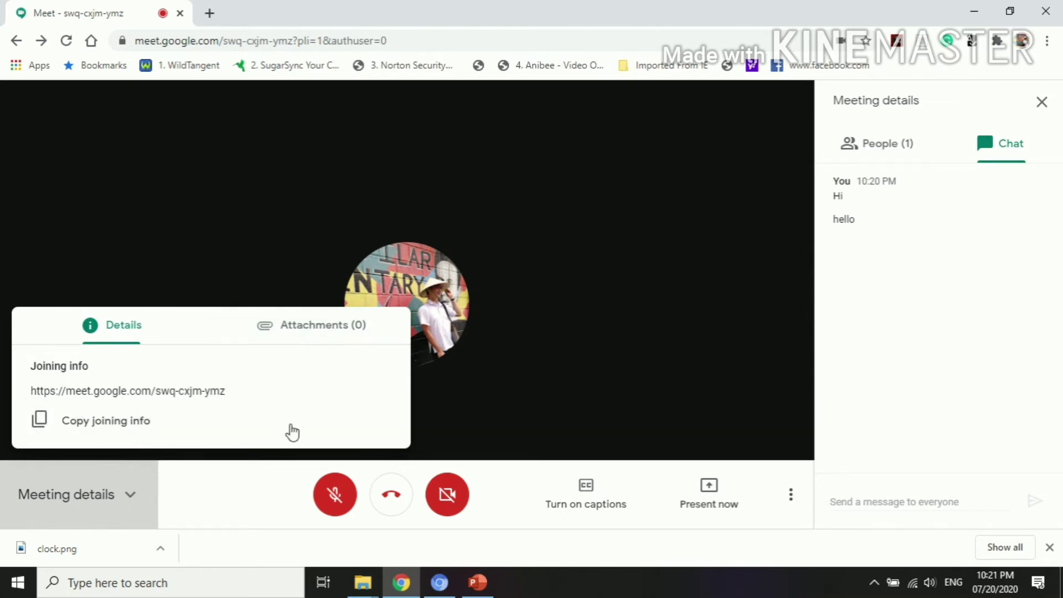
pyautogui.click(714, 500)
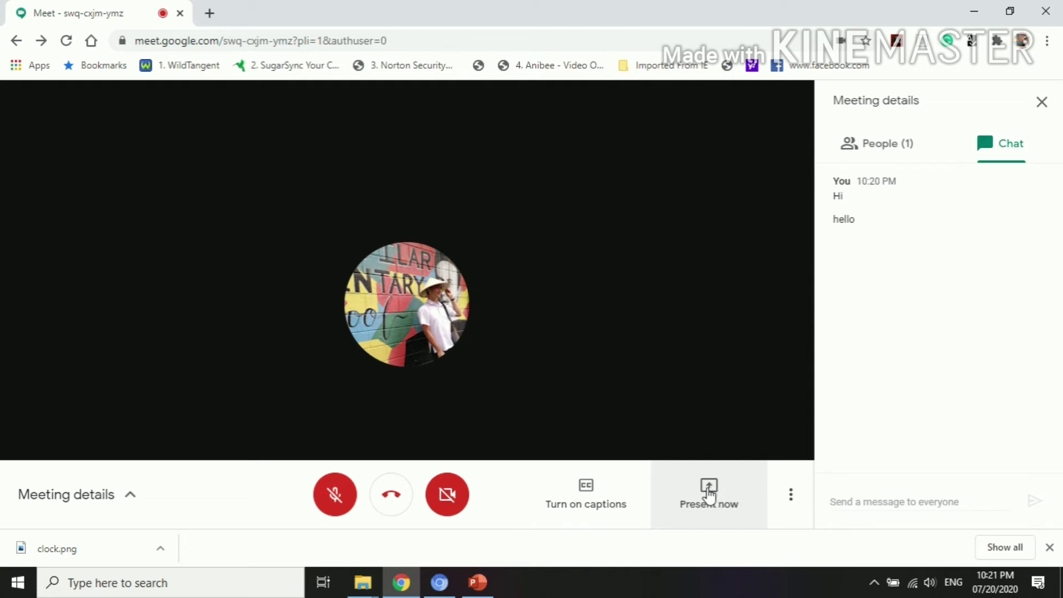
# - Present the entire screen to the meeting and stop sharing it
pyautogui.click(708, 492)
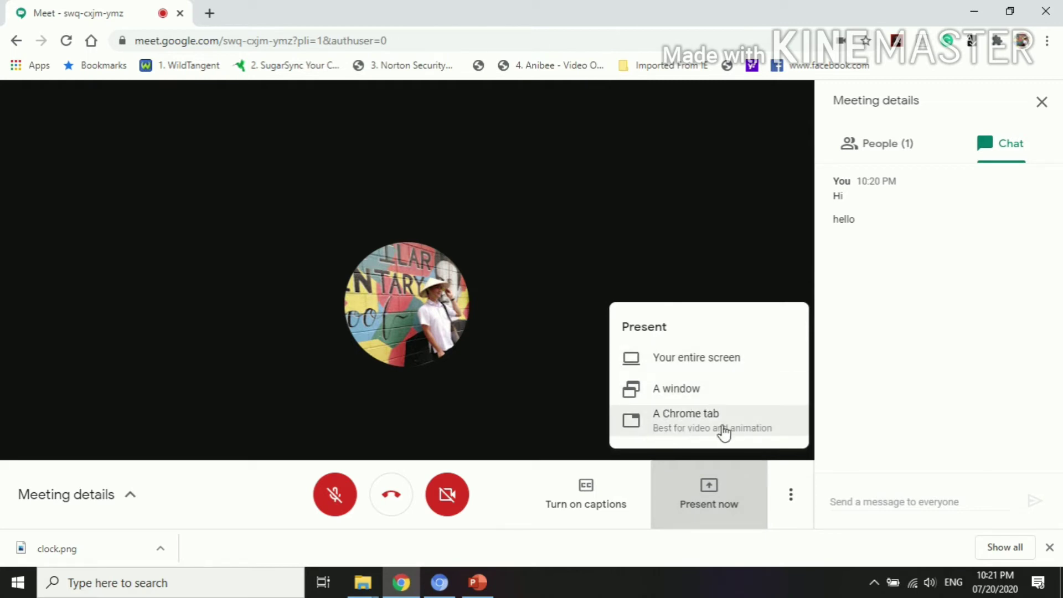
pyautogui.click(699, 360)
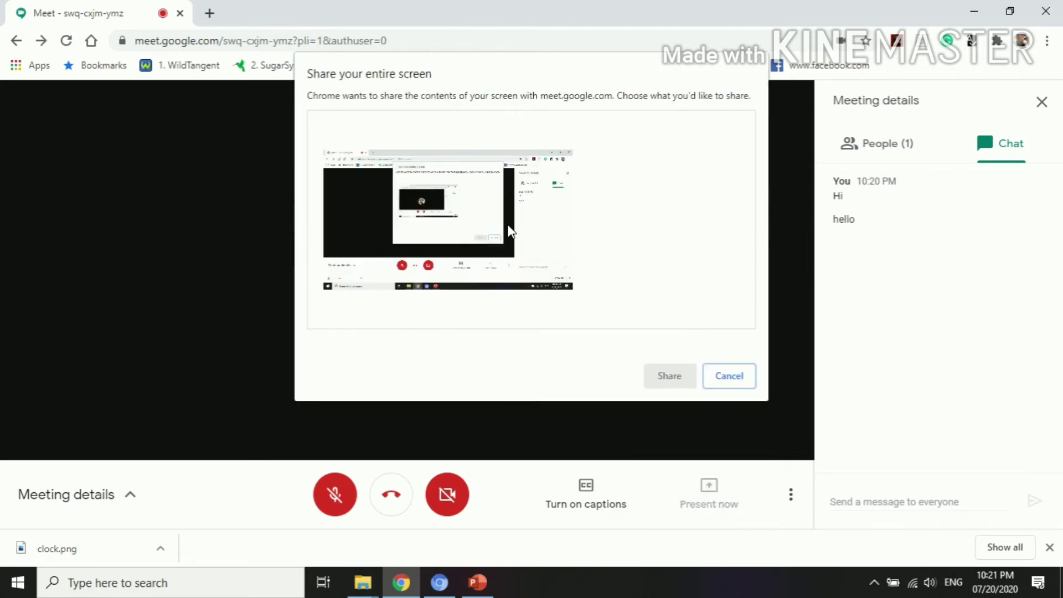
pyautogui.click(542, 219)
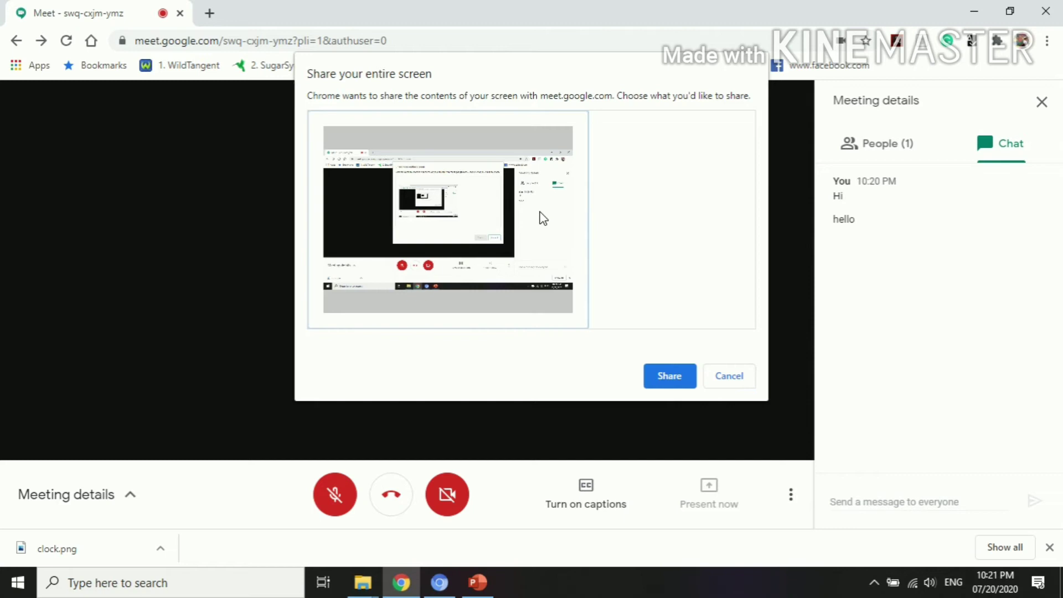
pyautogui.click(681, 379)
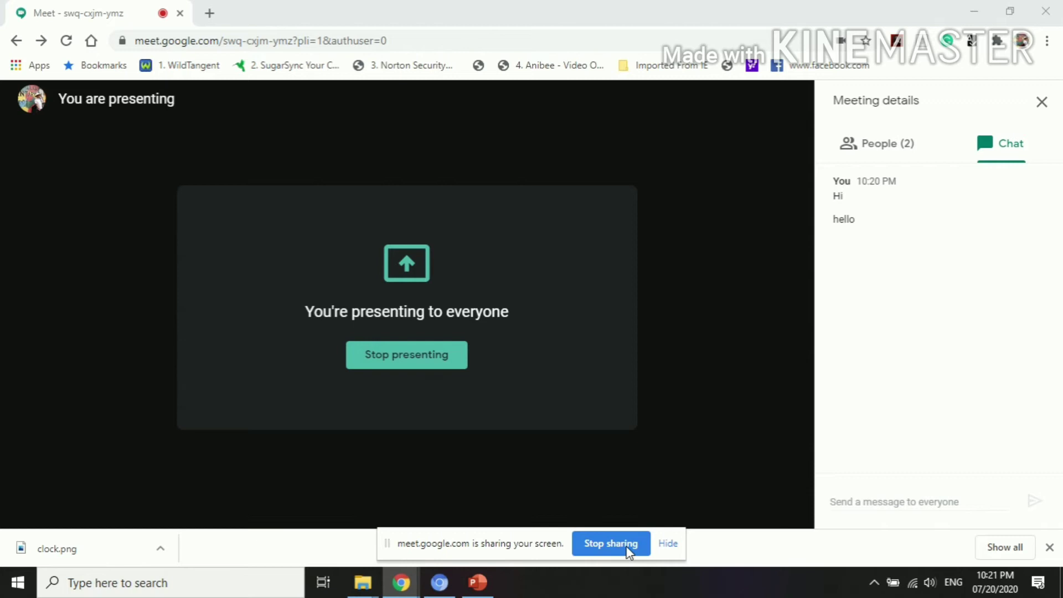
pyautogui.click(623, 548)
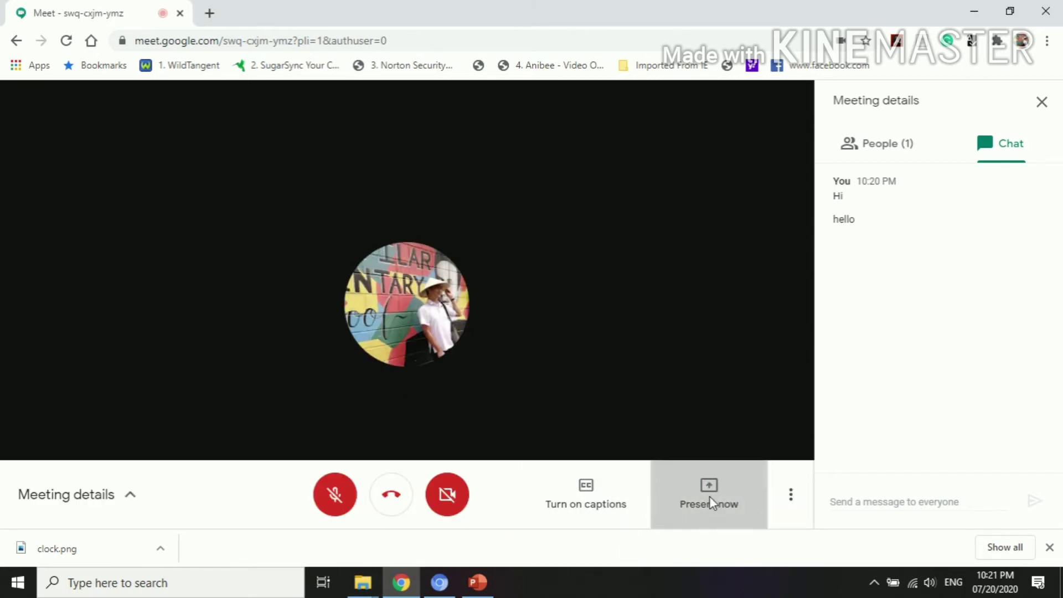
# - Present only the Chrome window containing the meeting, dismiss the microphone notice, and stop presenting
pyautogui.click(709, 498)
pyautogui.click(689, 390)
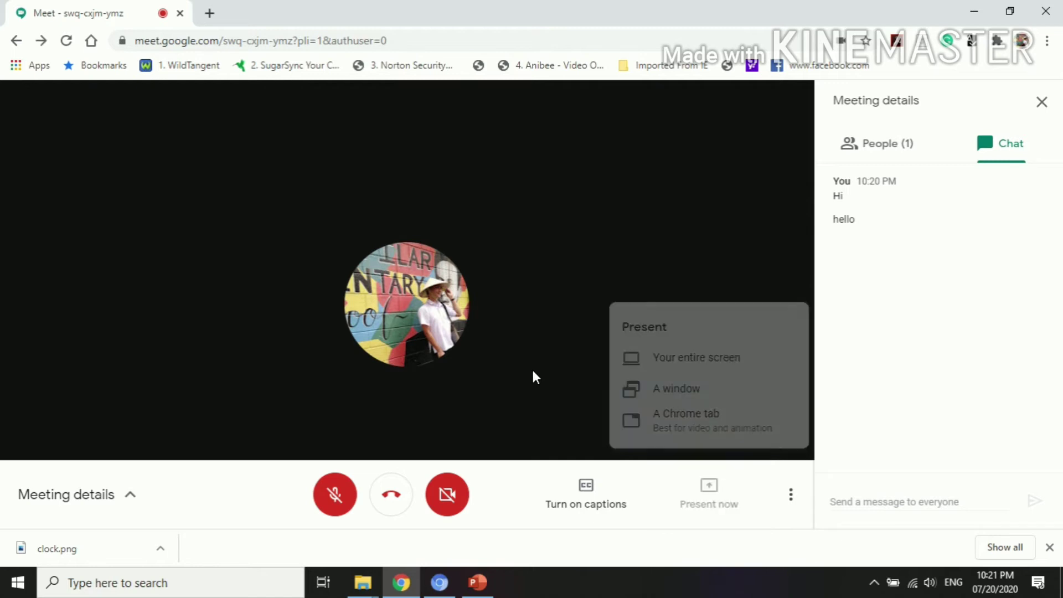
pyautogui.click(533, 155)
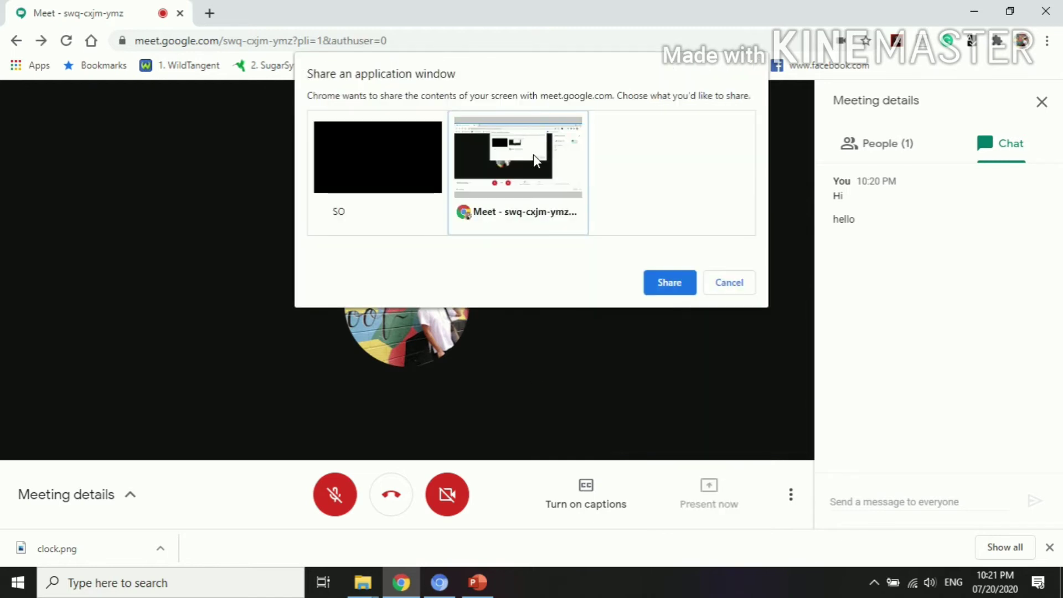
pyautogui.click(670, 284)
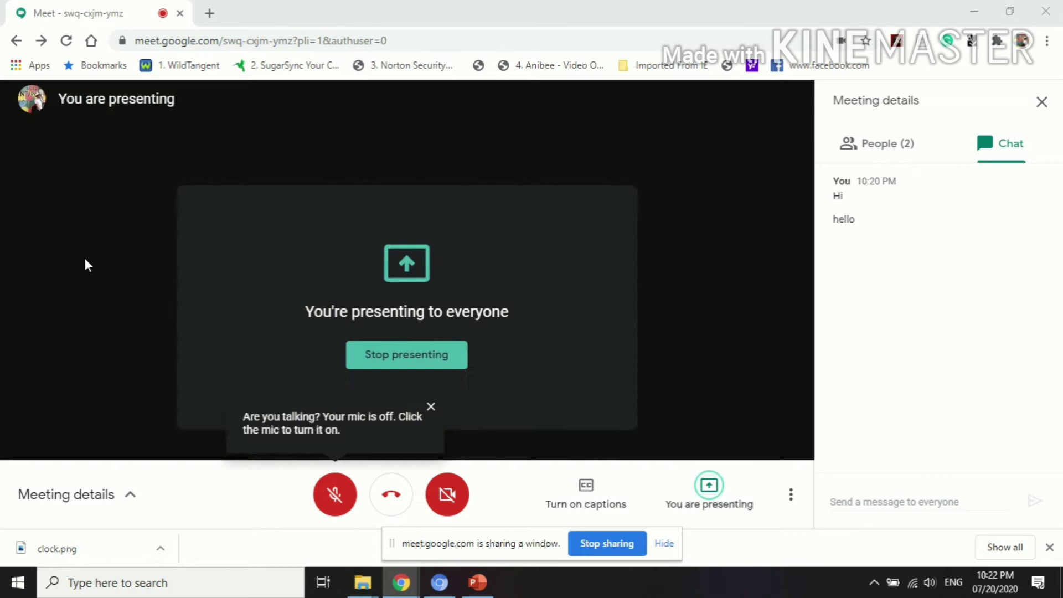
pyautogui.click(430, 408)
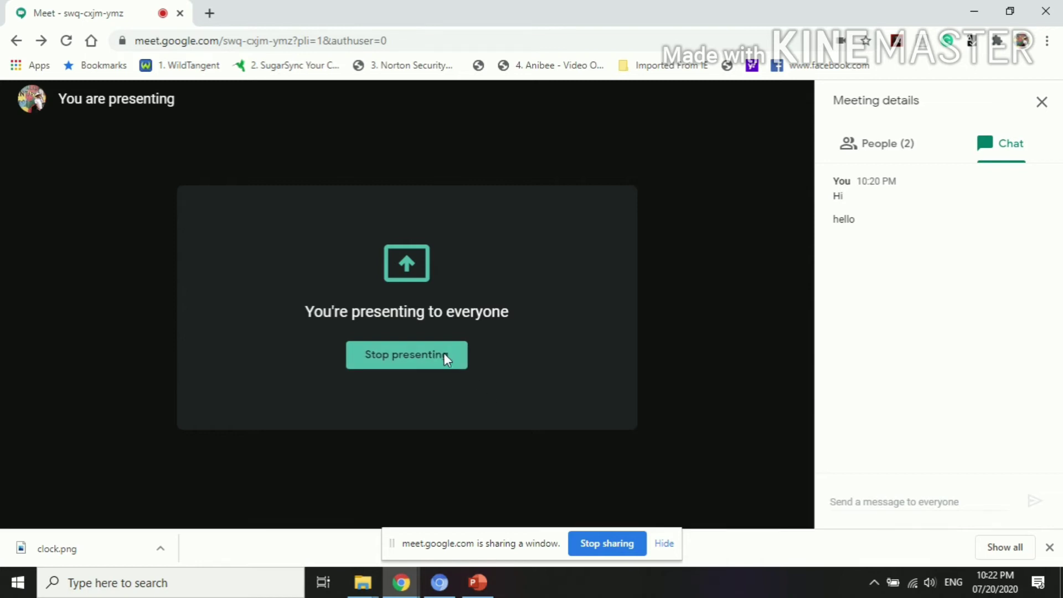
pyautogui.click(443, 356)
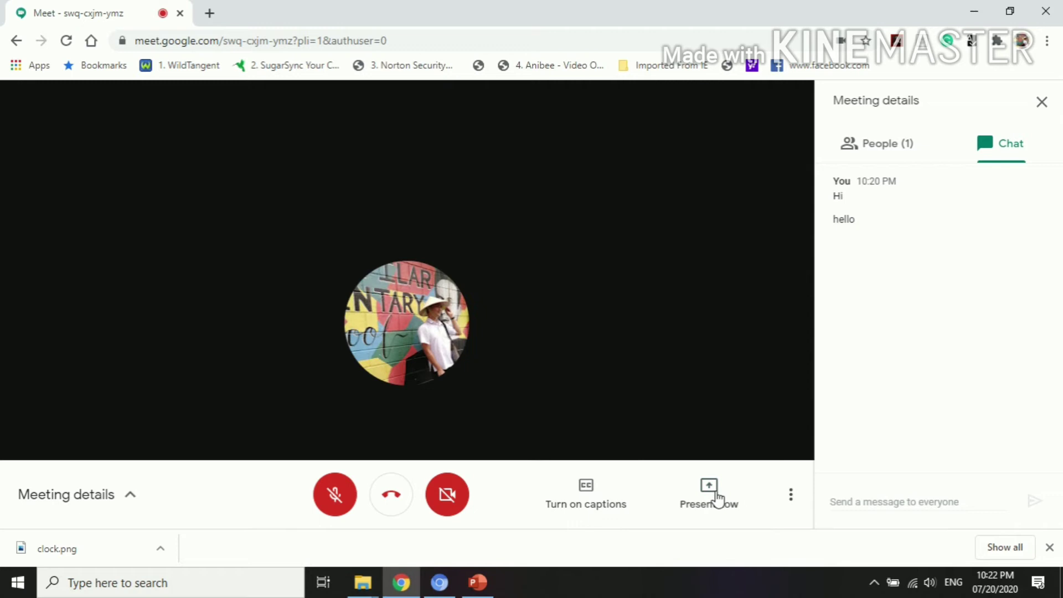
pyautogui.click(717, 499)
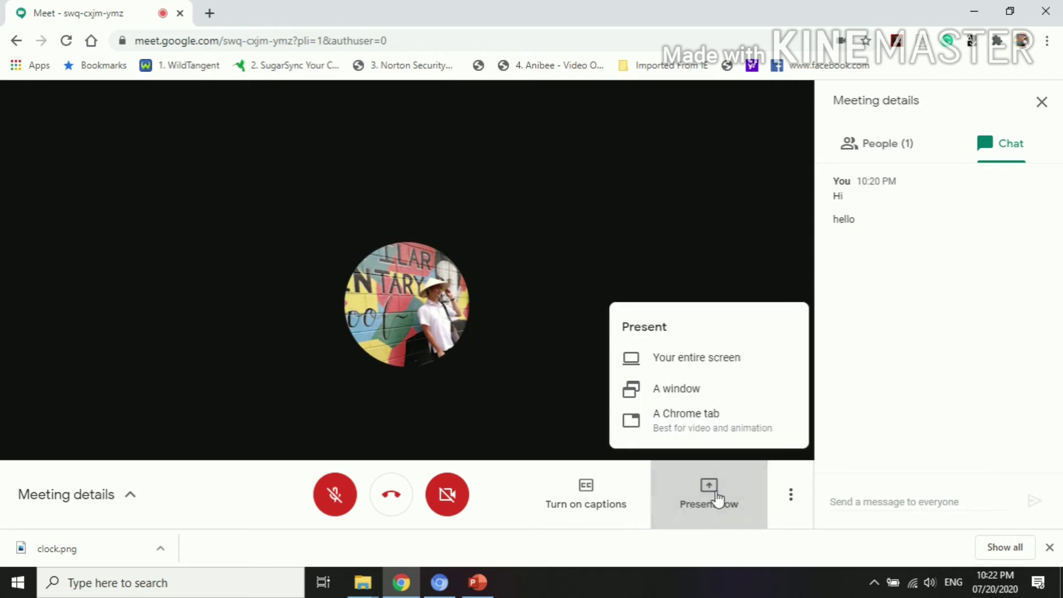
pyautogui.click(691, 421)
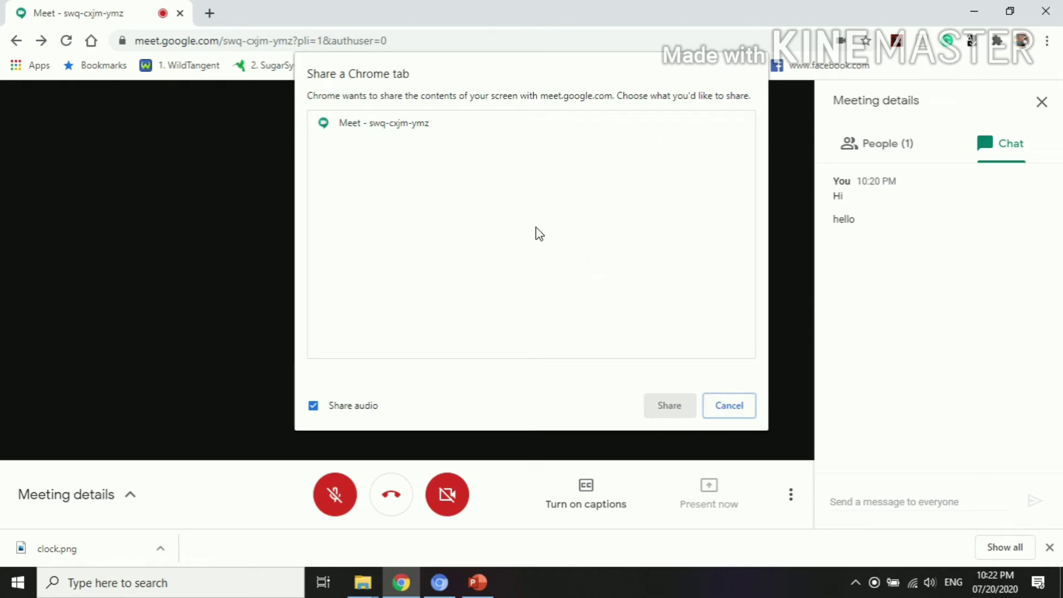
pyautogui.click(728, 407)
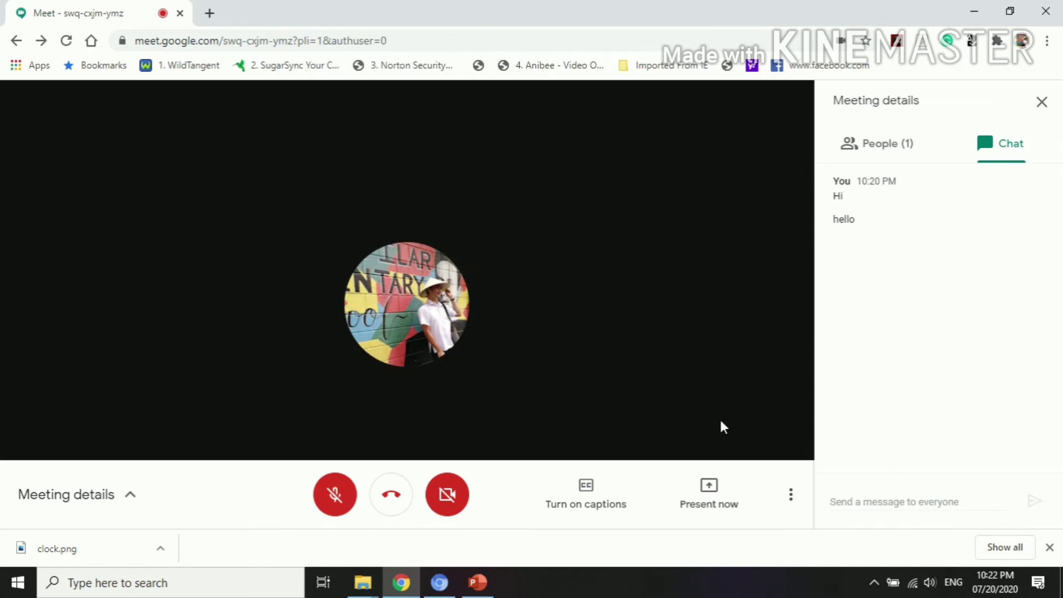
# - Change the meeting's layout to Sidebar
pyautogui.click(791, 498)
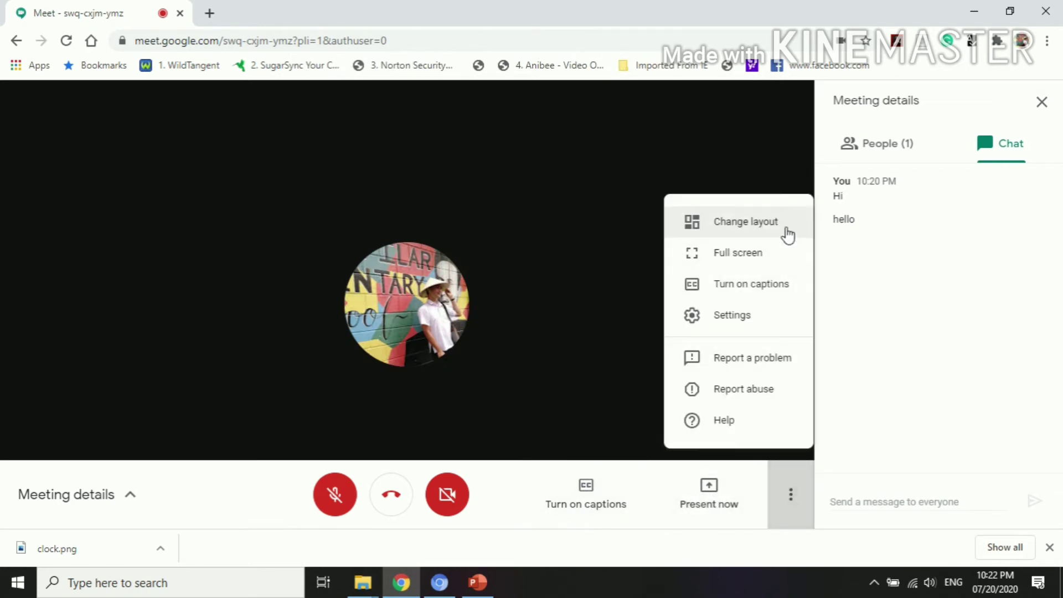
pyautogui.click(745, 233)
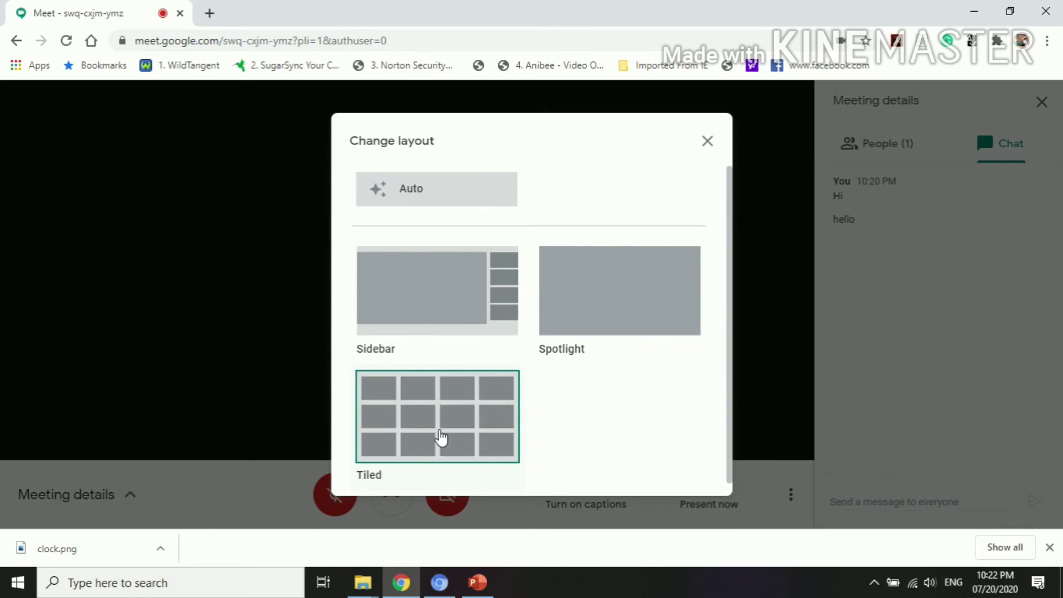
pyautogui.click(427, 300)
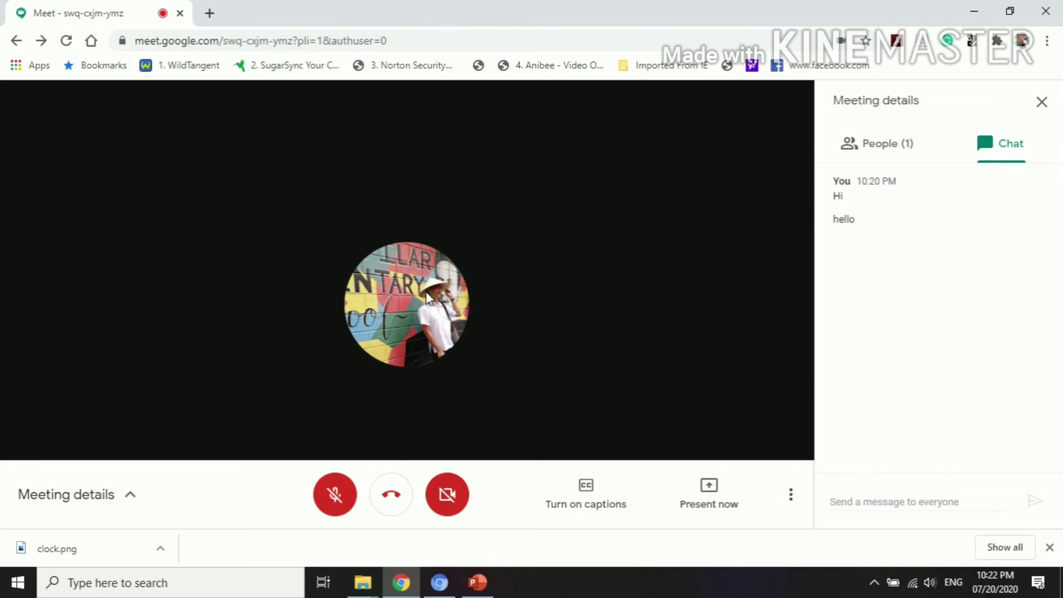
# - Change the meeting's layout to Tiled
pyautogui.click(791, 497)
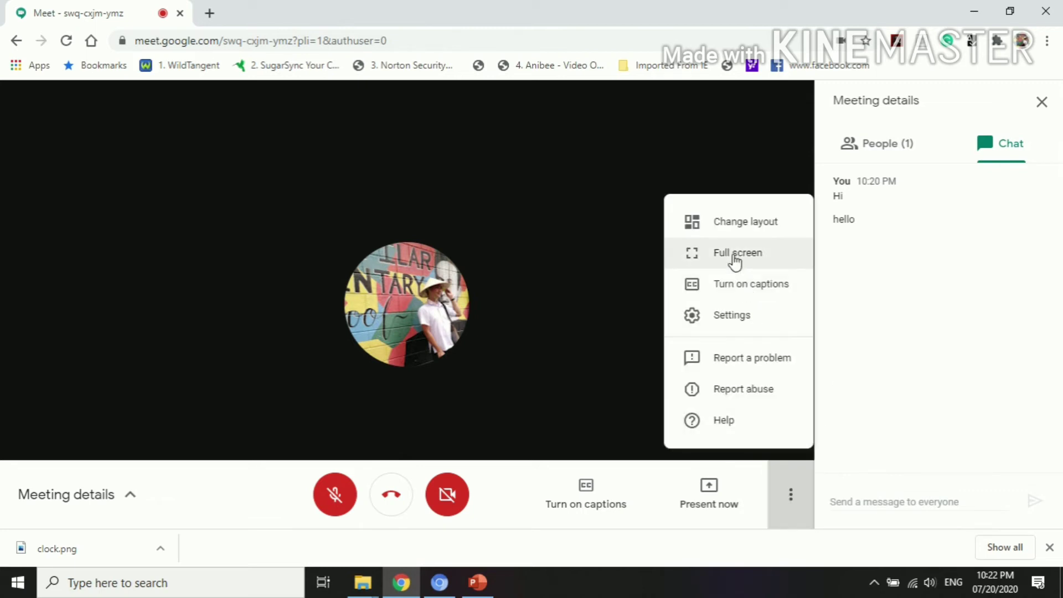
pyautogui.click(740, 223)
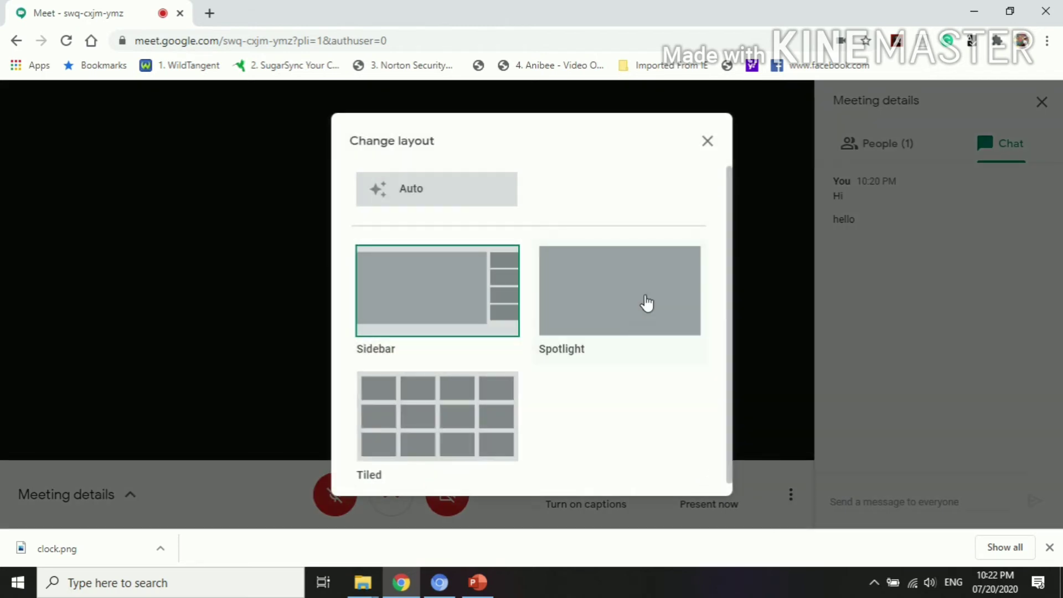
pyautogui.click(420, 420)
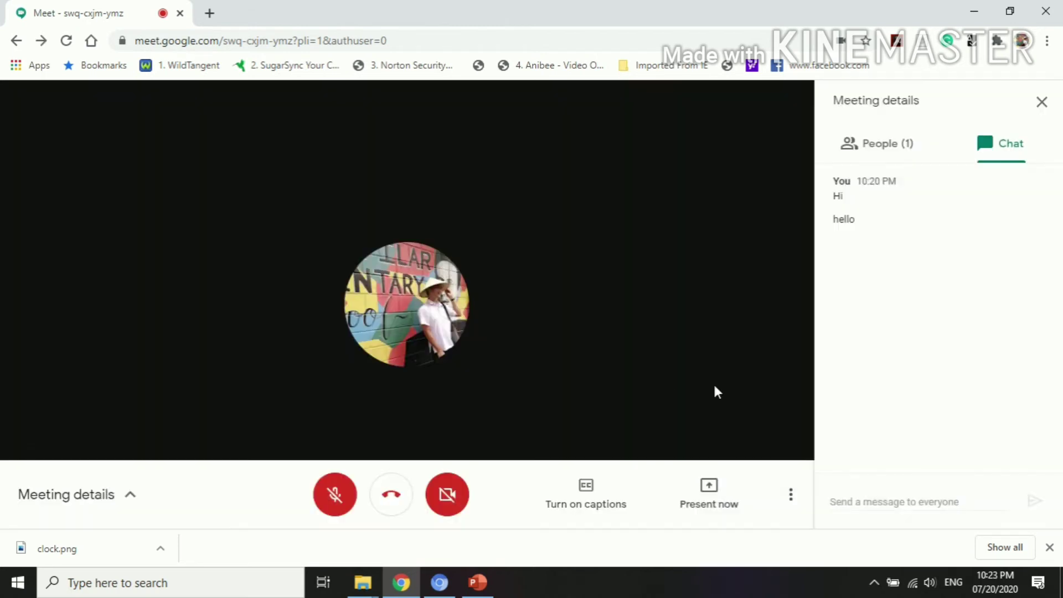
# - Show the meeting in full screen and return to the normal window view
pyautogui.click(791, 498)
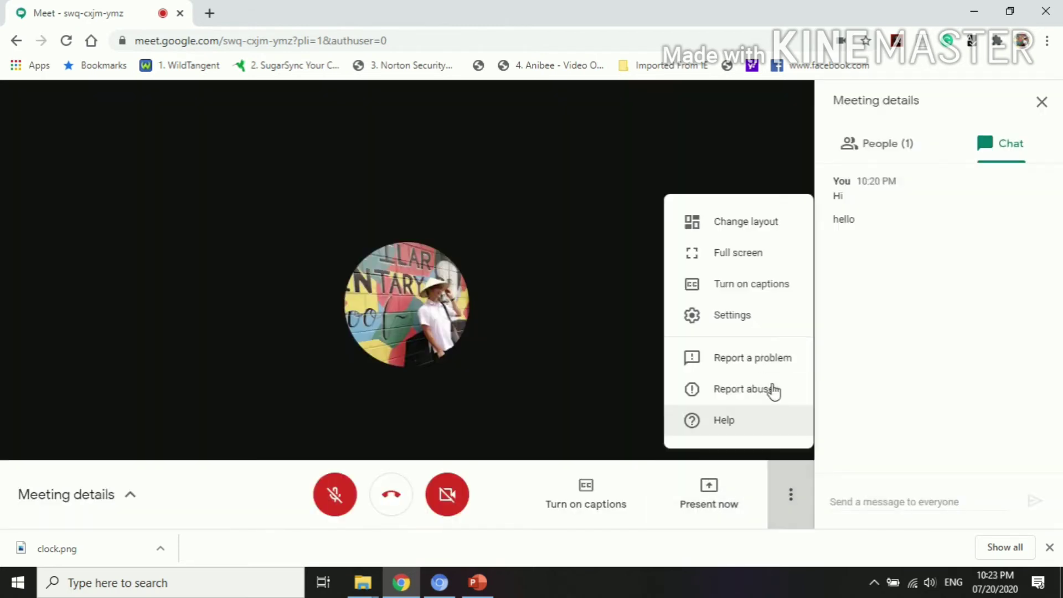
pyautogui.click(737, 255)
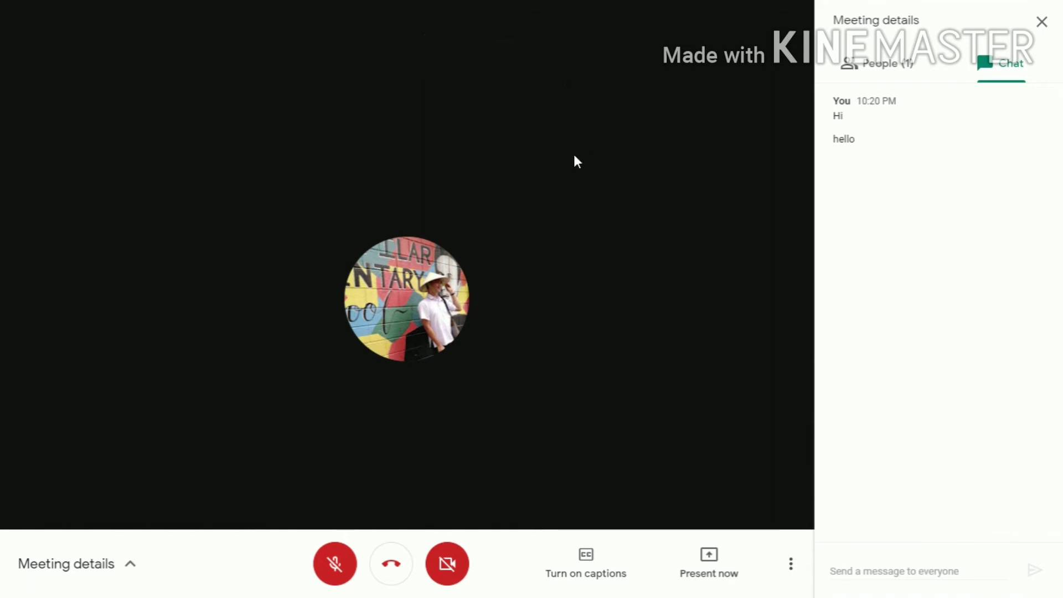
pyautogui.press('Escape')
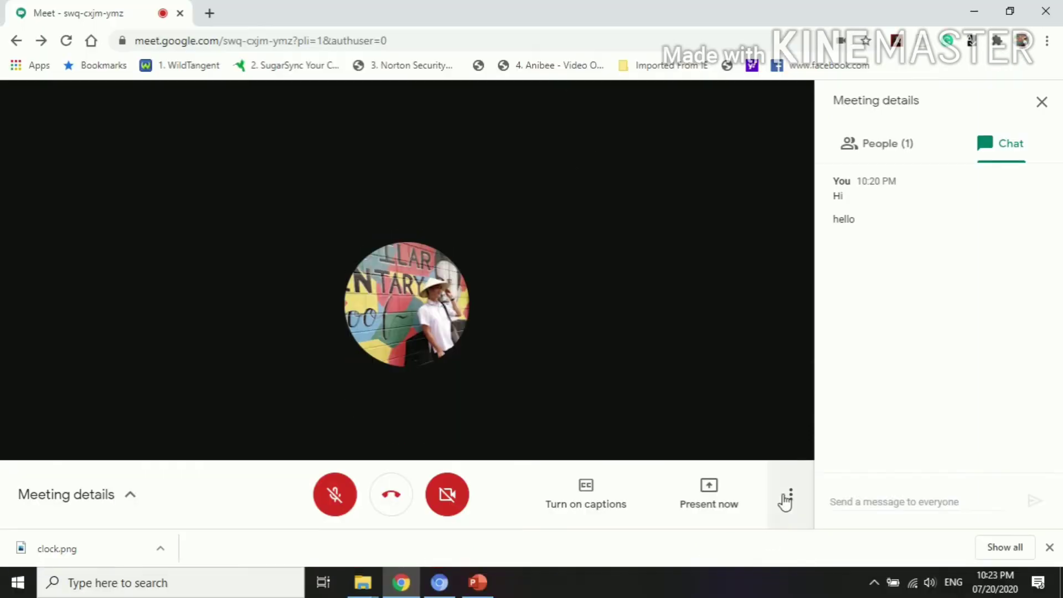
pyautogui.click(788, 495)
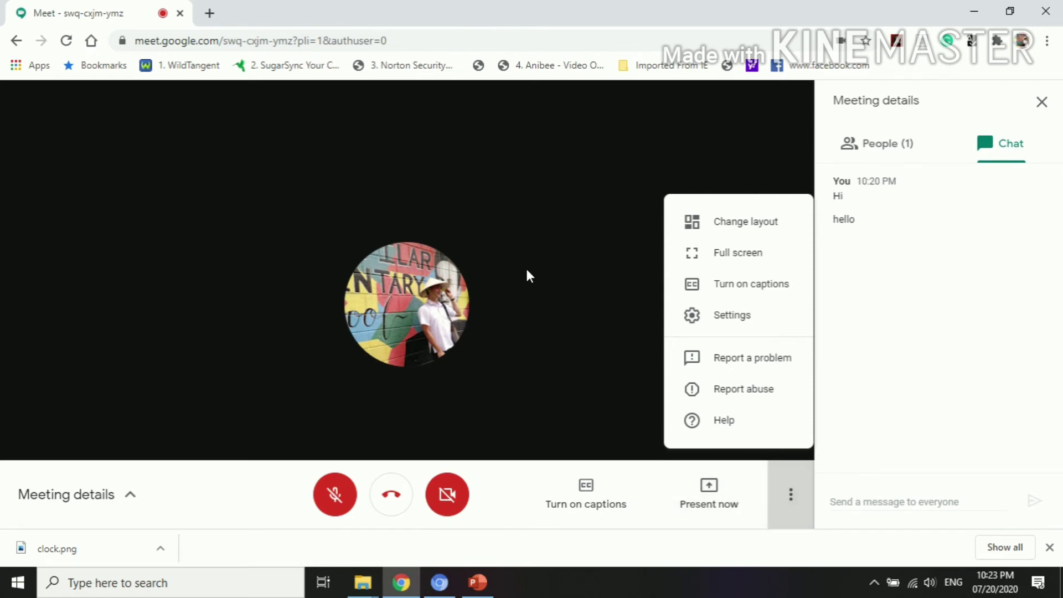
pyautogui.click(1042, 106)
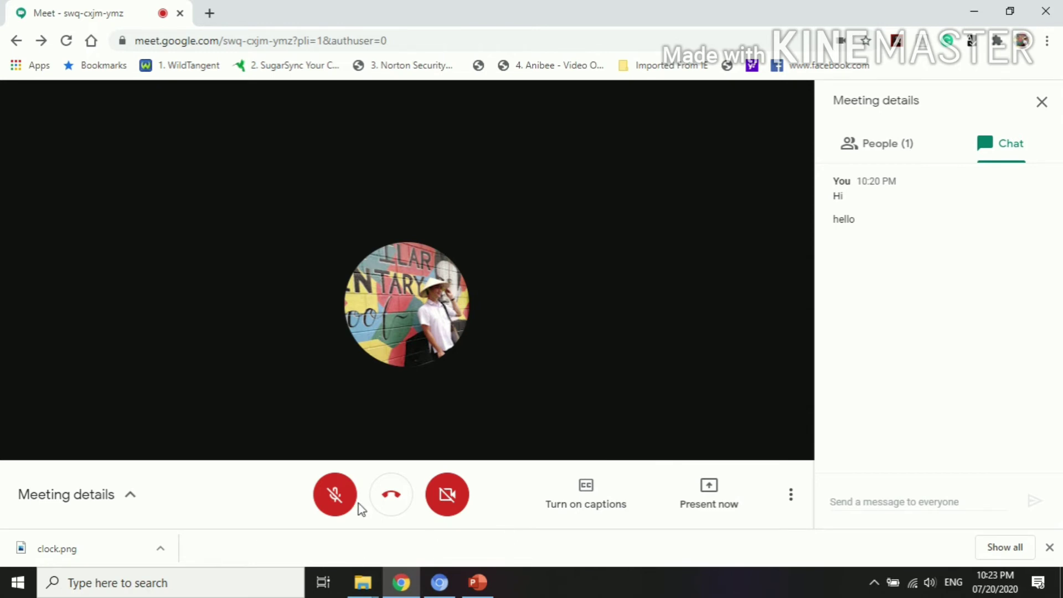
# - Leave the call and rejoin the same meeting with the camera and microphone turned off
pyautogui.click(393, 499)
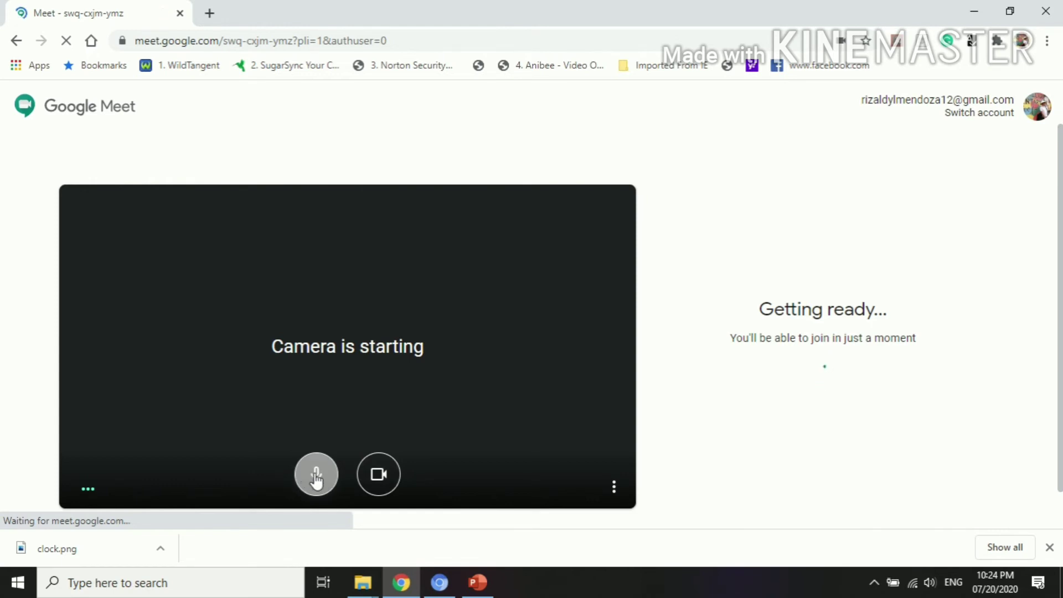
pyautogui.click(379, 476)
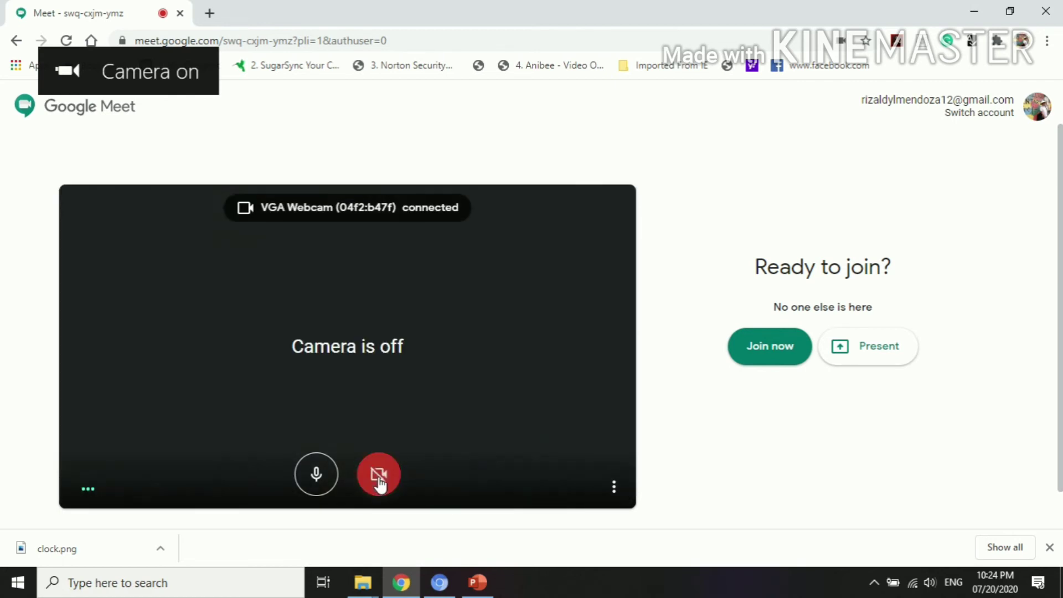
pyautogui.click(311, 485)
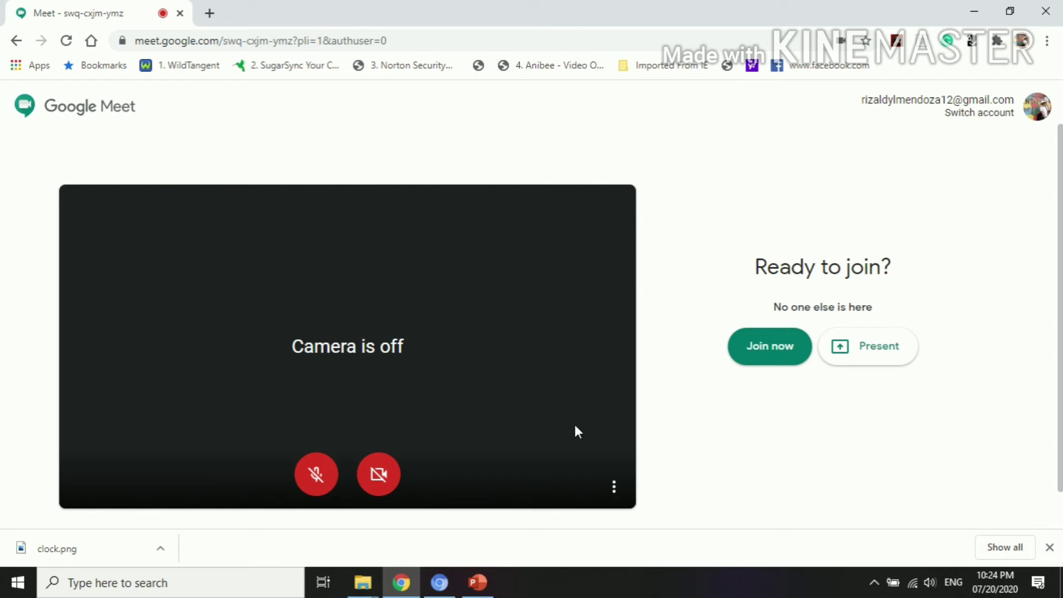
pyautogui.click(771, 348)
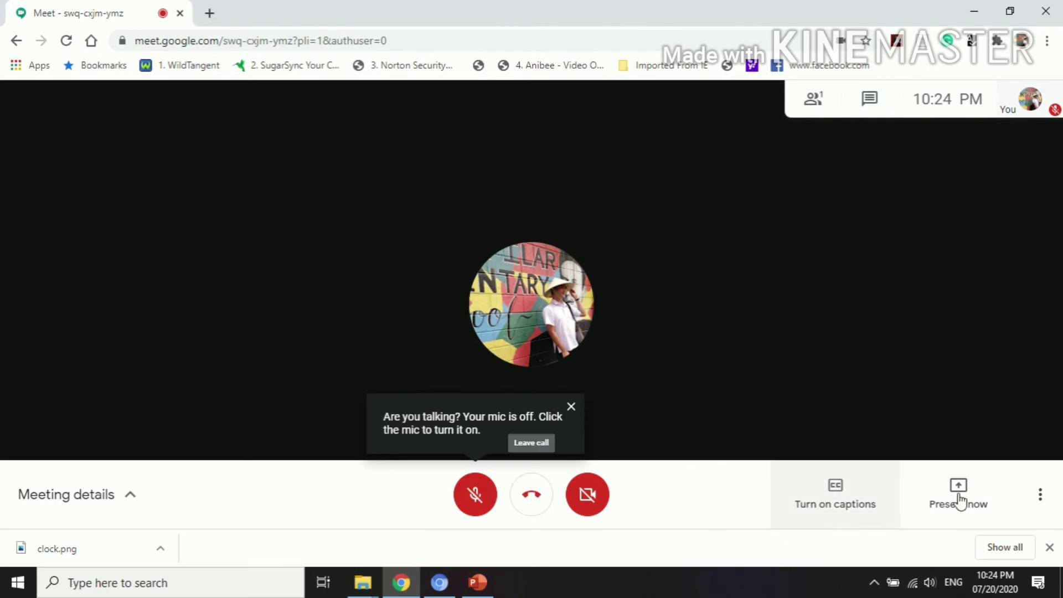
# - Examine the available microphone and speaker choices in the meeting's audio settings
pyautogui.click(1042, 496)
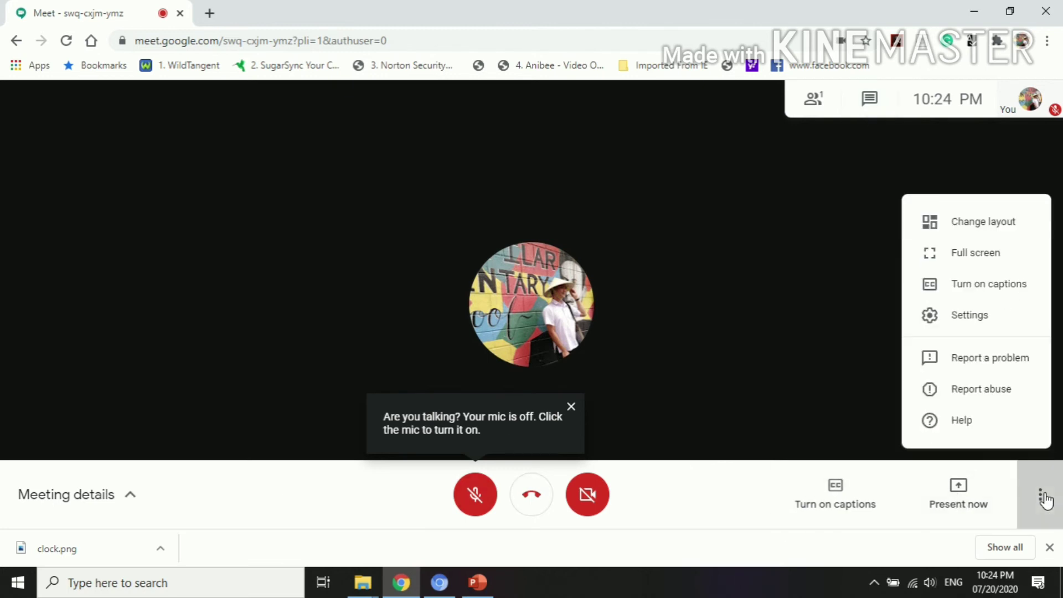
pyautogui.click(972, 325)
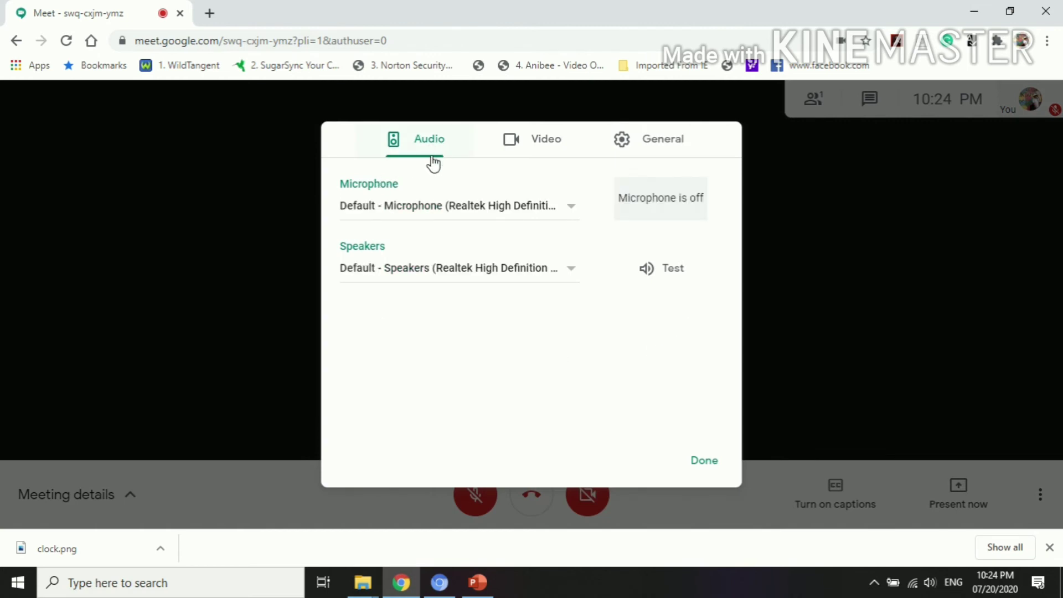
pyautogui.click(571, 206)
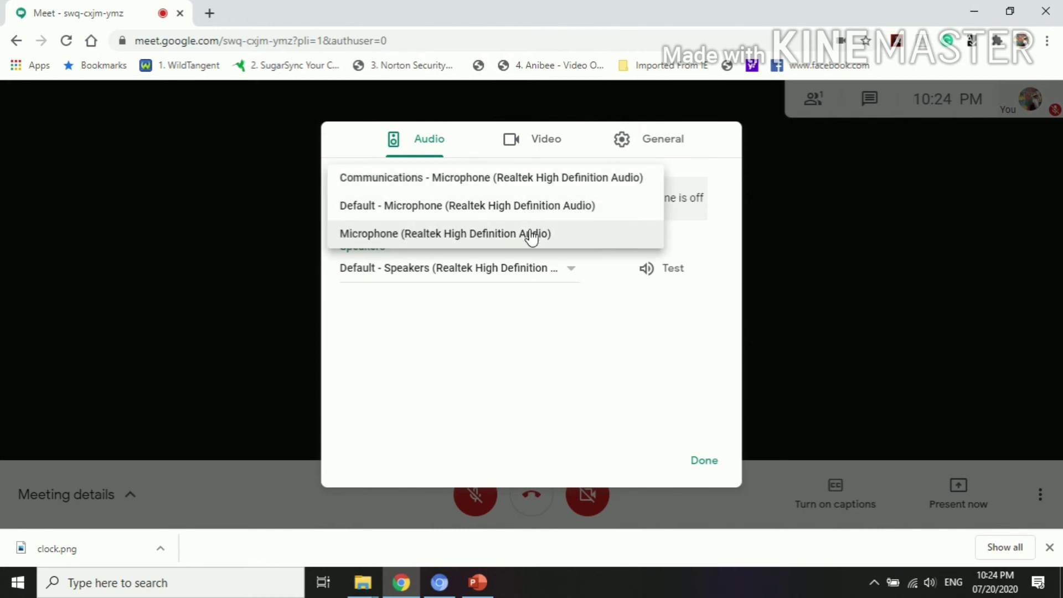
pyautogui.click(709, 249)
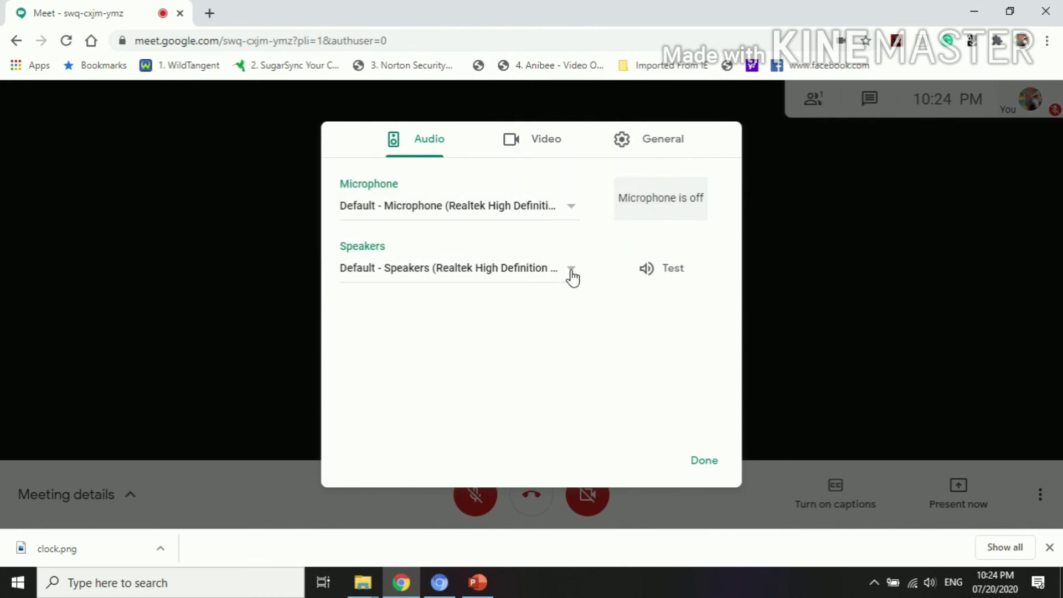
pyautogui.click(570, 276)
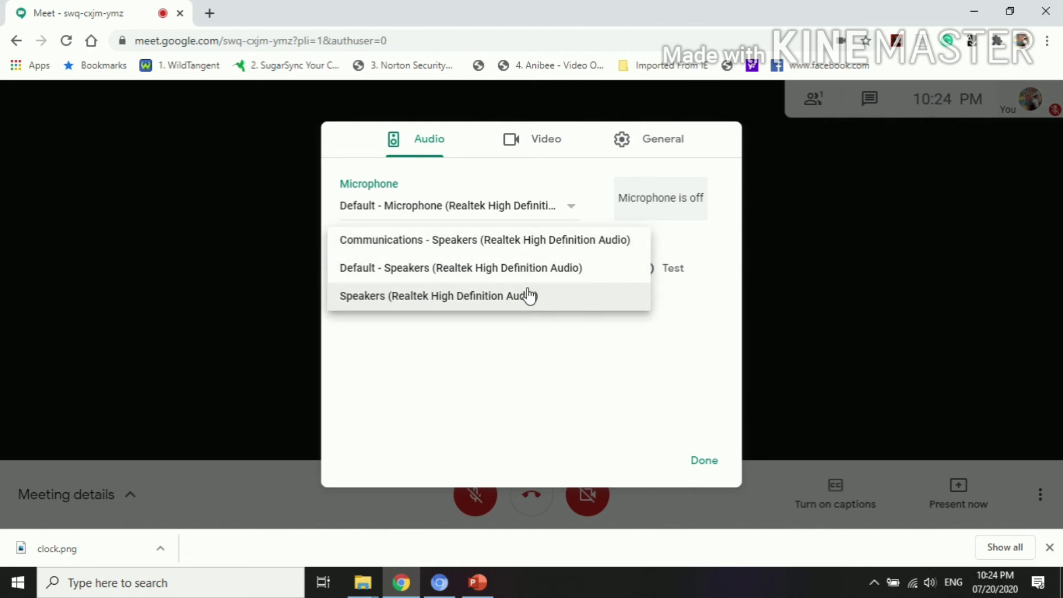
pyautogui.click(711, 340)
# - Examine the camera, send resolution and receive resolution choices in the video settings, and close the settings
pyautogui.click(531, 140)
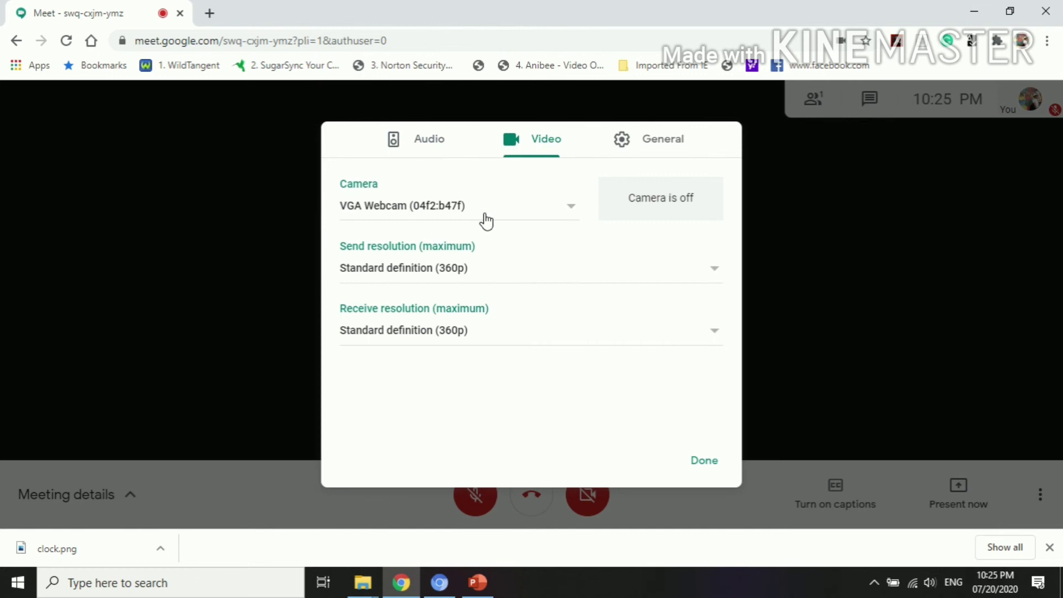
pyautogui.click(567, 211)
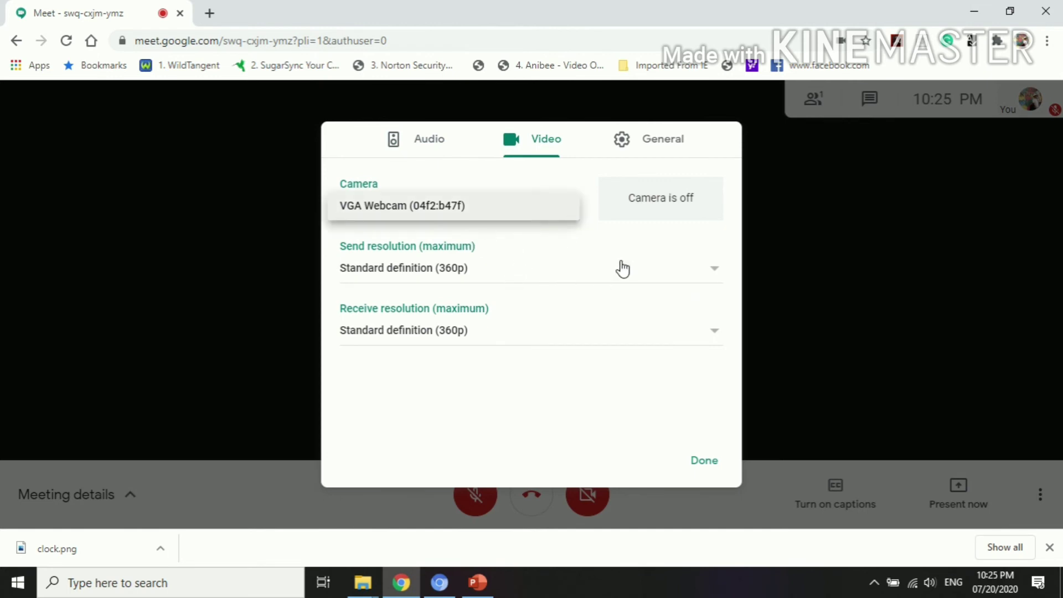
pyautogui.click(712, 271)
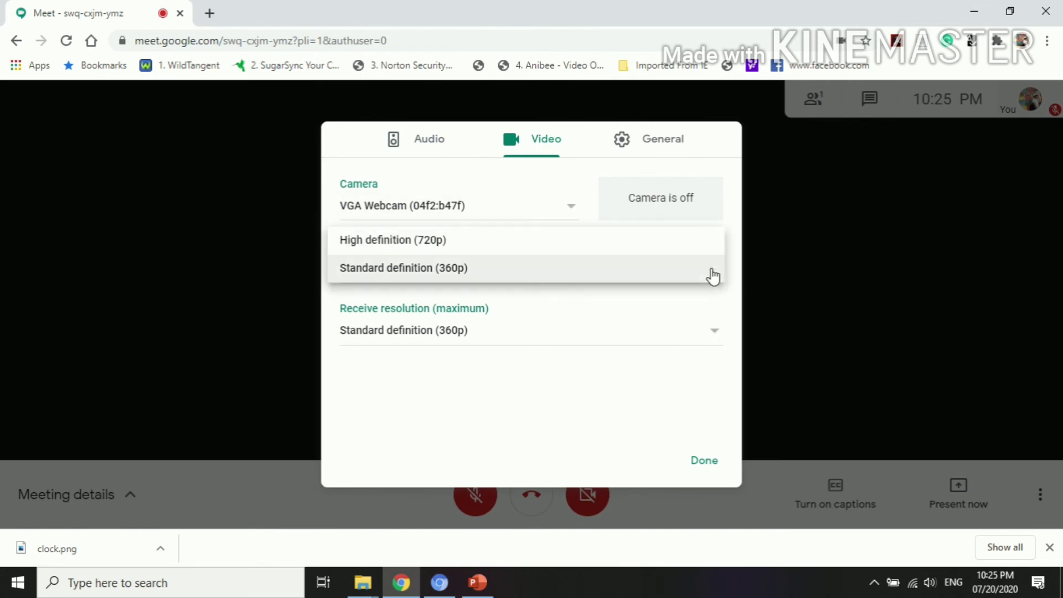
pyautogui.click(717, 339)
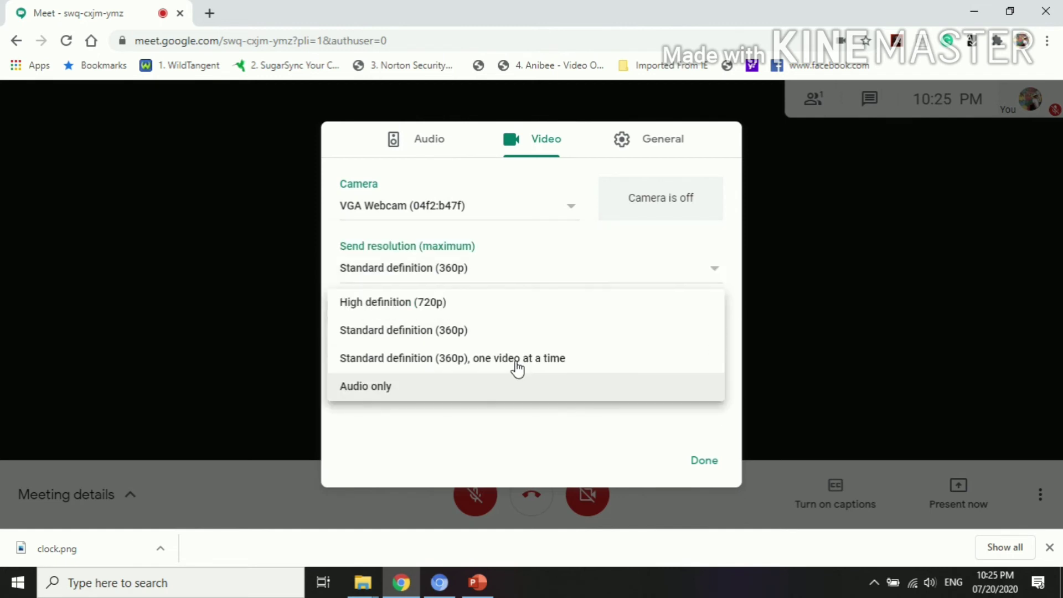
pyautogui.click(836, 294)
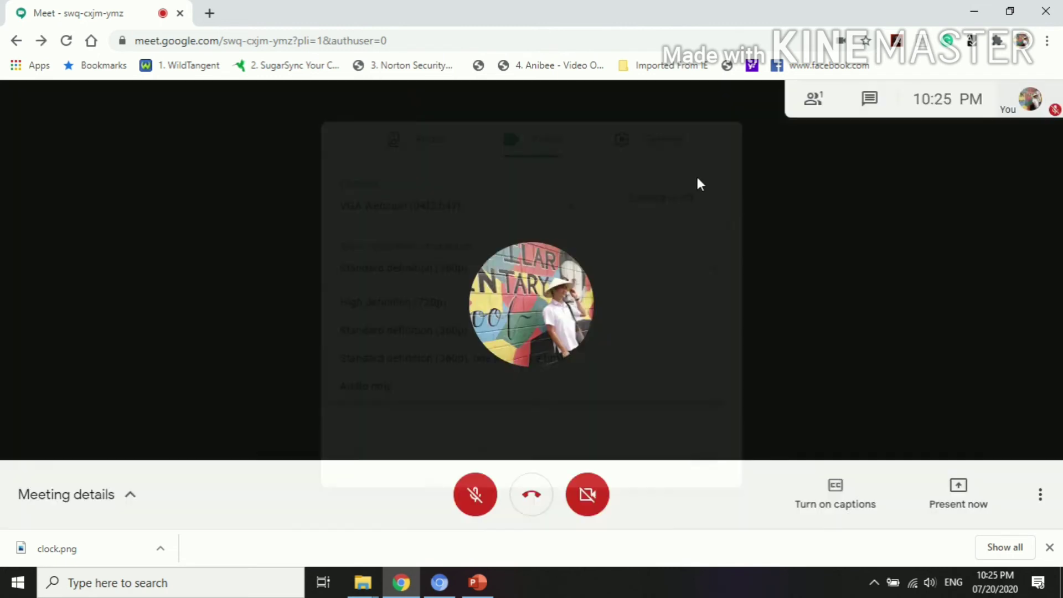
# - Check the General section of the meeting settings and close the settings
pyautogui.click(1041, 496)
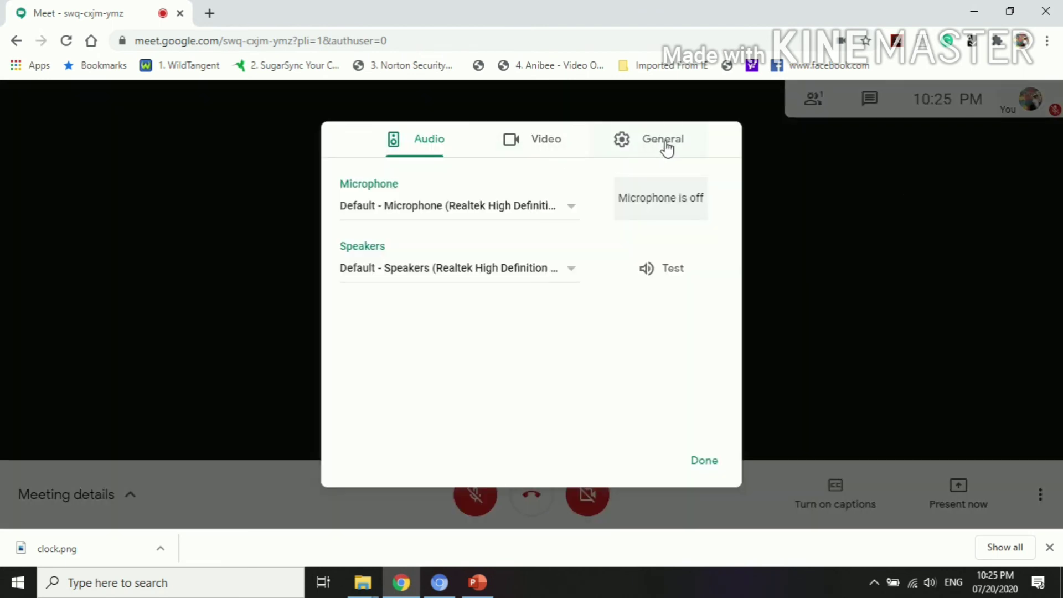
pyautogui.click(667, 147)
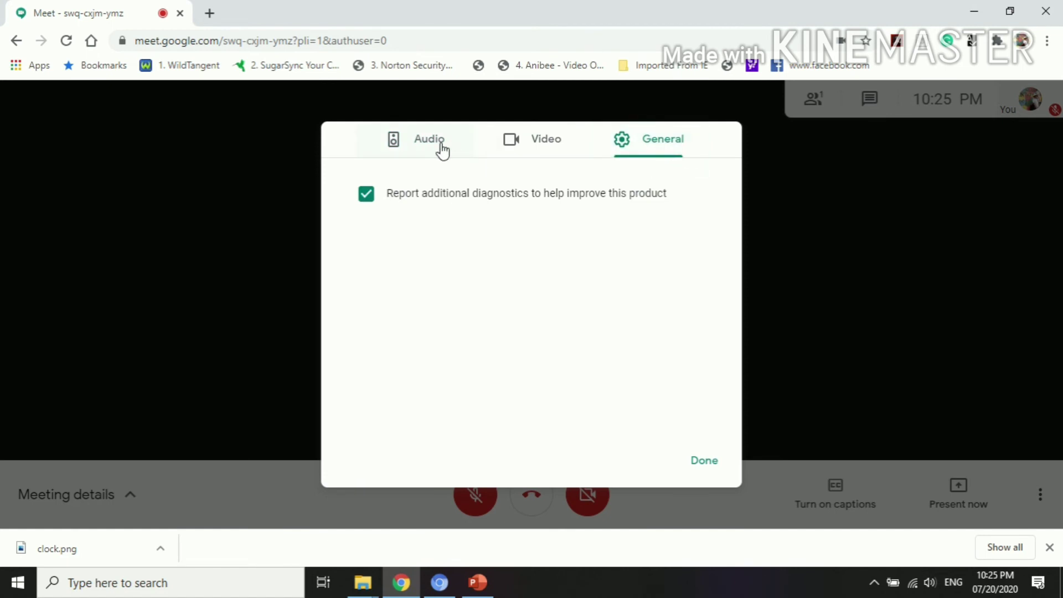
pyautogui.click(709, 460)
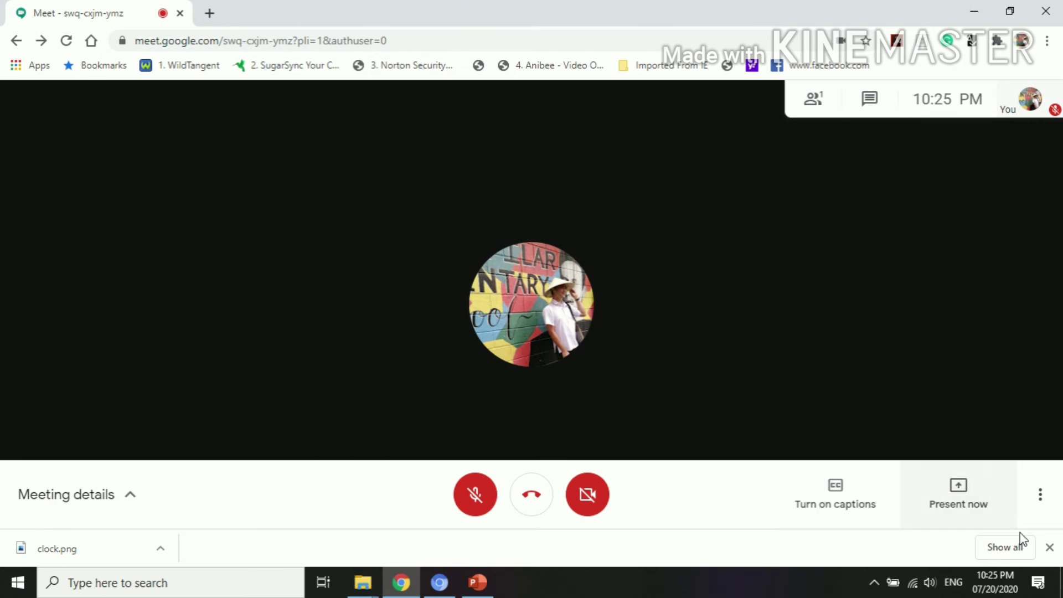
# - Dismiss the browser's downloads bar, leave the meeting and return to the Meet home screen
pyautogui.click(1049, 548)
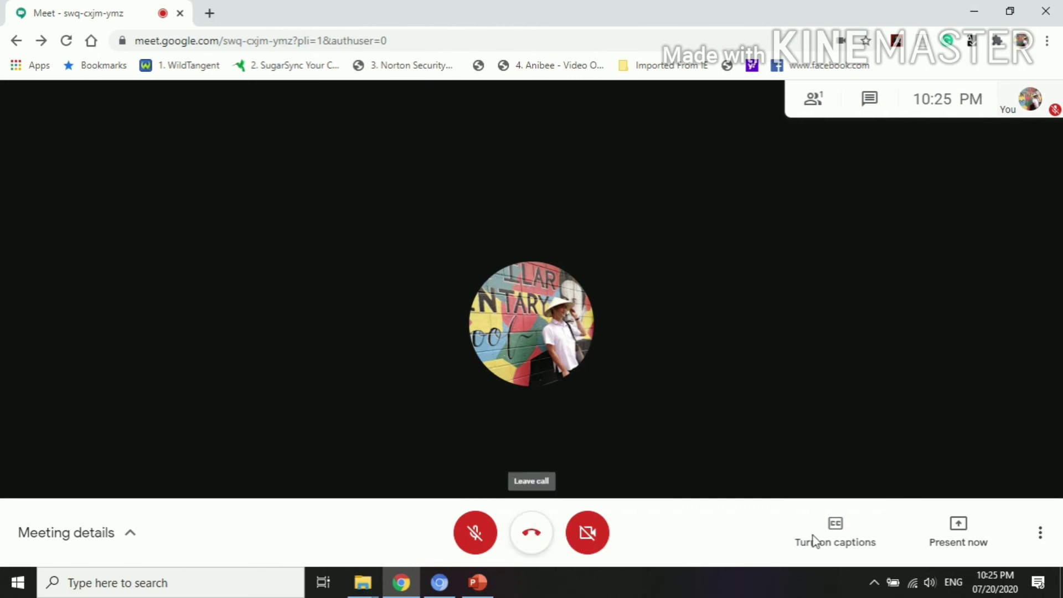
pyautogui.click(531, 535)
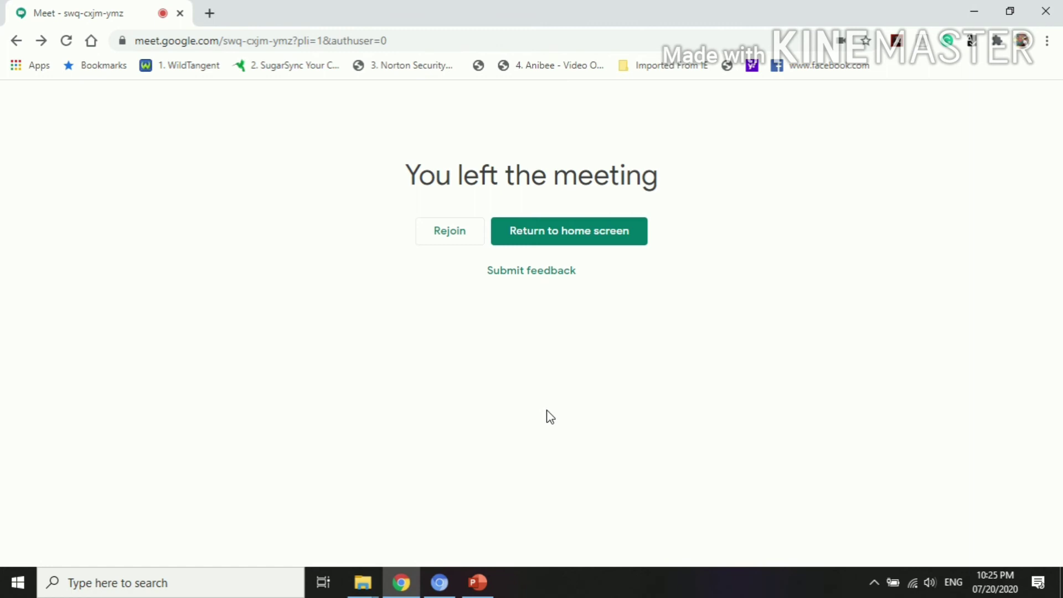
pyautogui.click(580, 243)
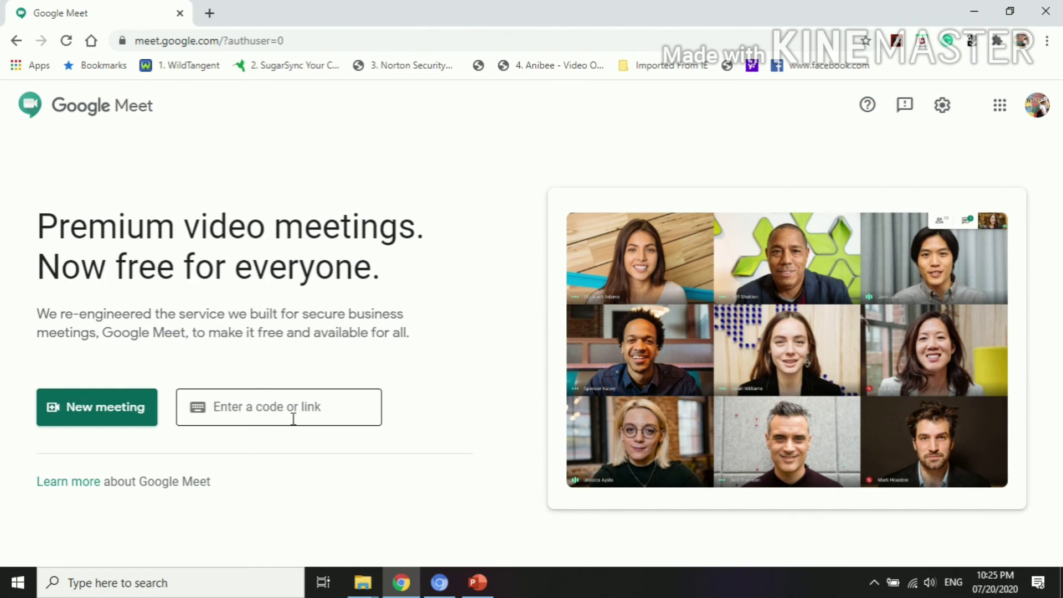
# - Start a new instant meeting and turn off the microphone and camera before joining
pyautogui.click(105, 415)
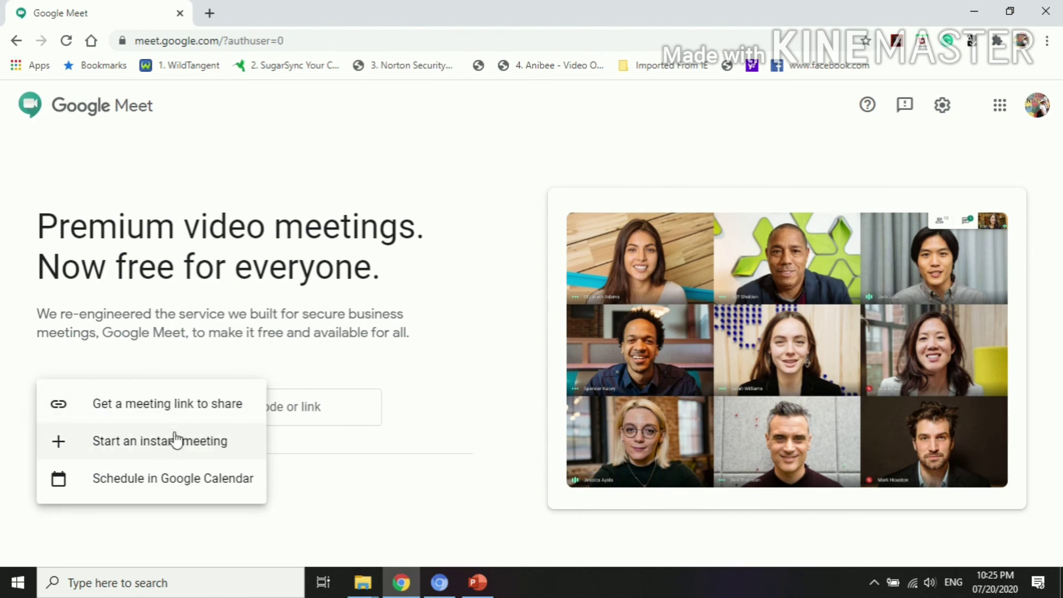
pyautogui.click(175, 443)
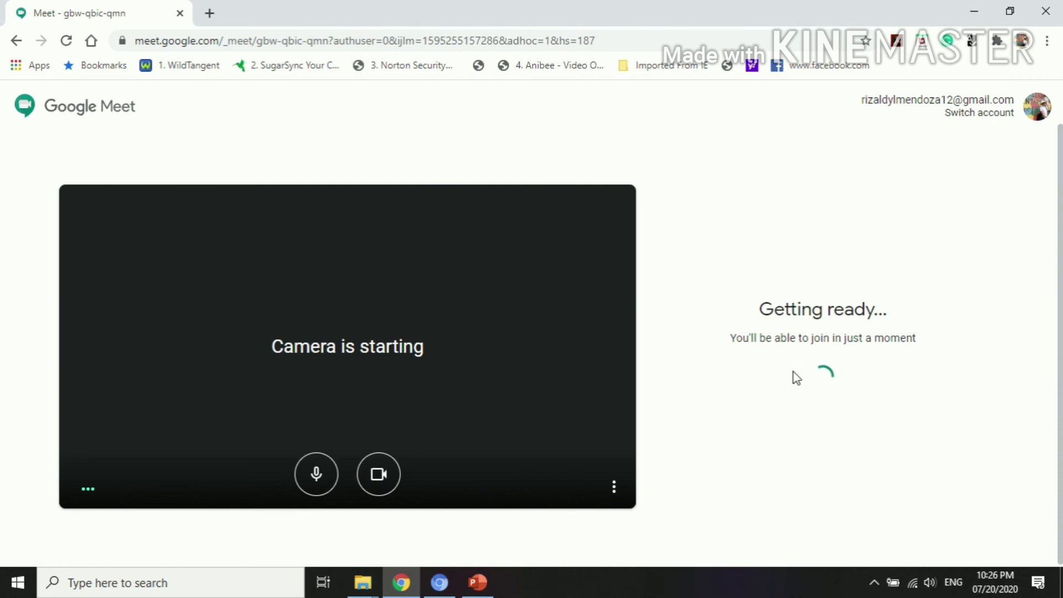
pyautogui.click(316, 475)
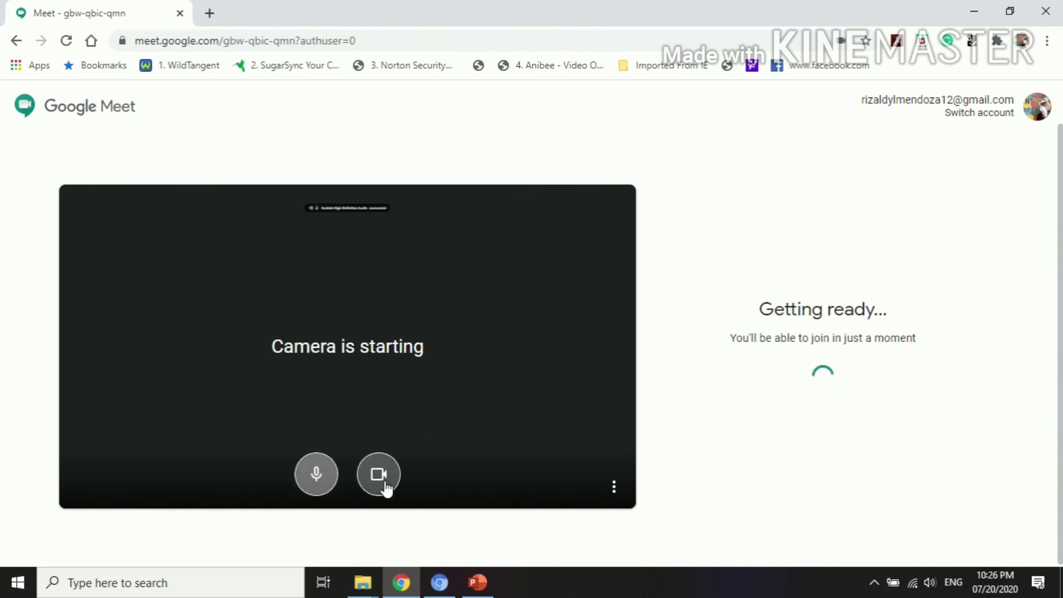
pyautogui.click(383, 485)
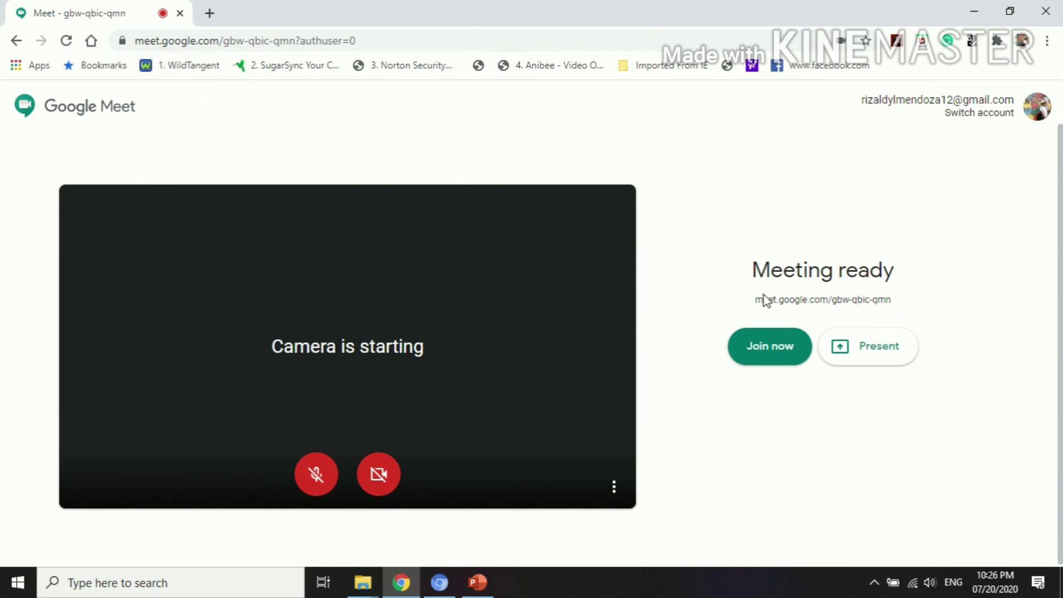
# - Copy the new meeting's link from the Meeting ready page
pyautogui.moveTo(760, 294); pyautogui.dragTo(884, 304)
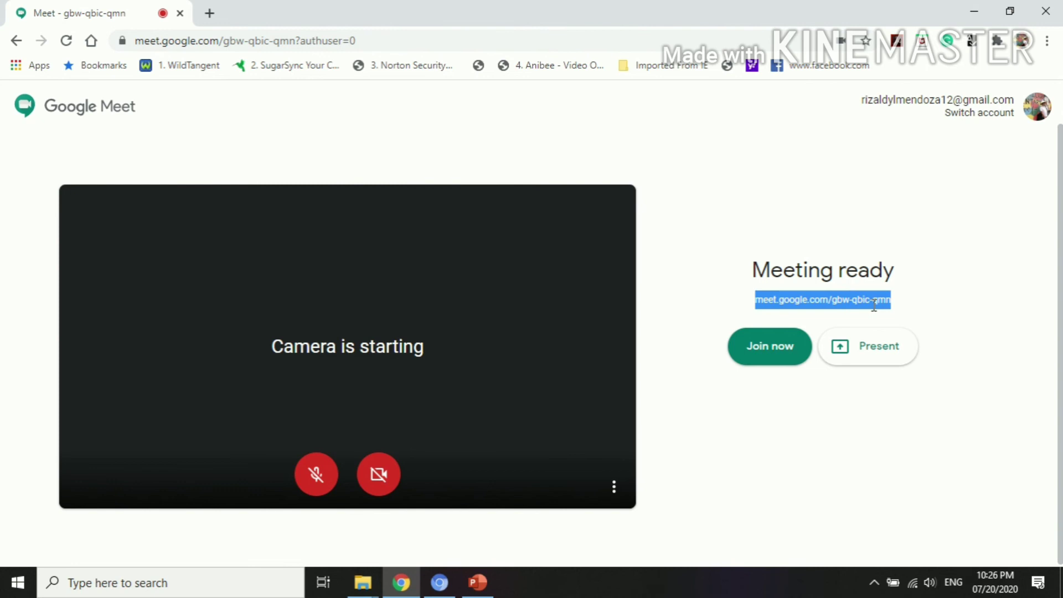
pyautogui.rightClick(873, 304)
pyautogui.click(839, 321)
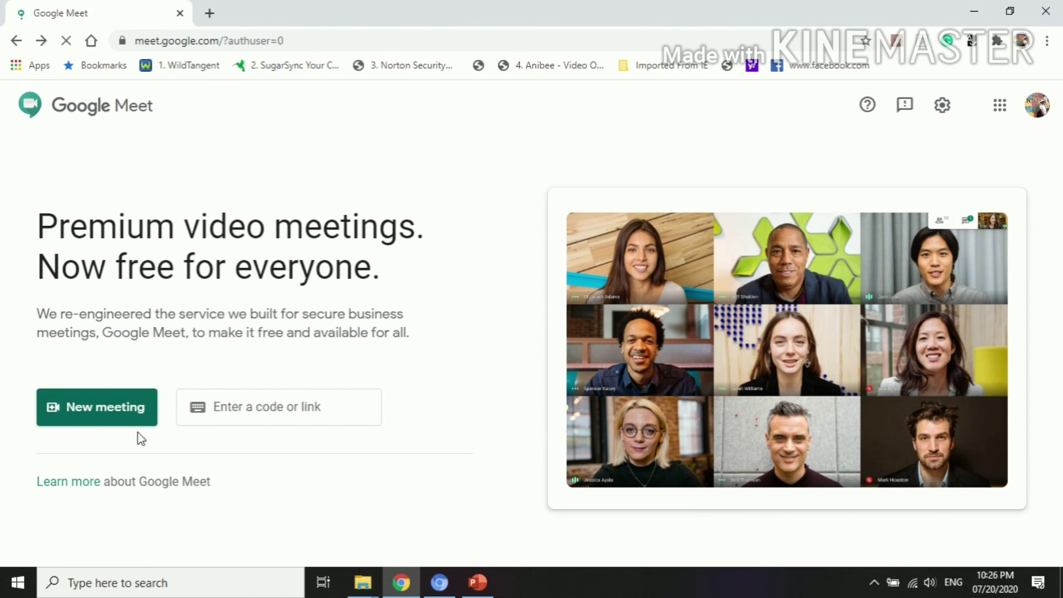
# - Paste the copied meeting link into the code or link field on the Meet home page and proceed to join
pyautogui.click(246, 405)
pyautogui.rightClick(240, 407)
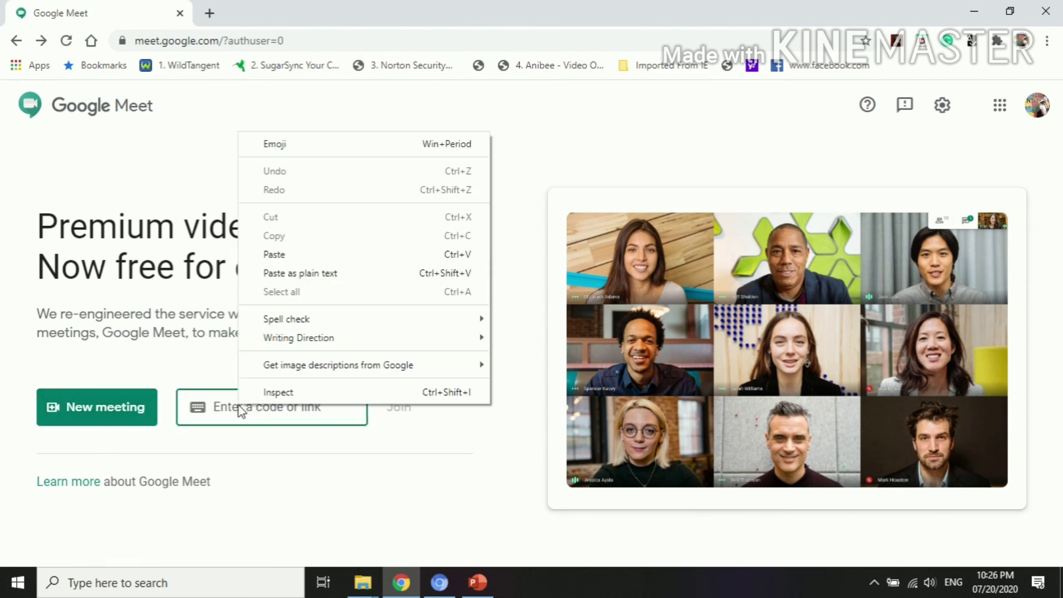
pyautogui.click(290, 256)
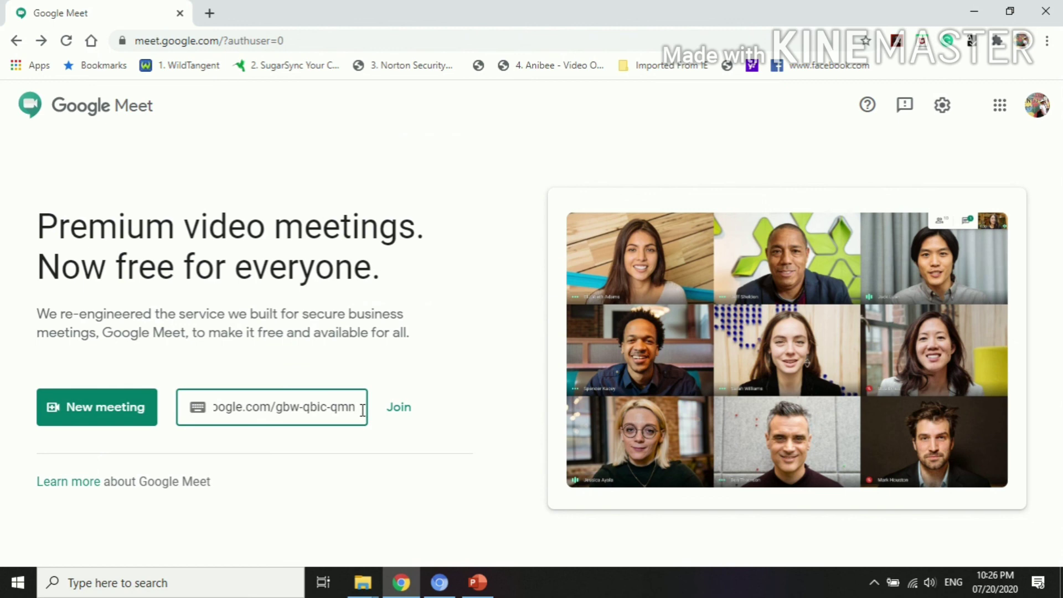
pyautogui.click(399, 413)
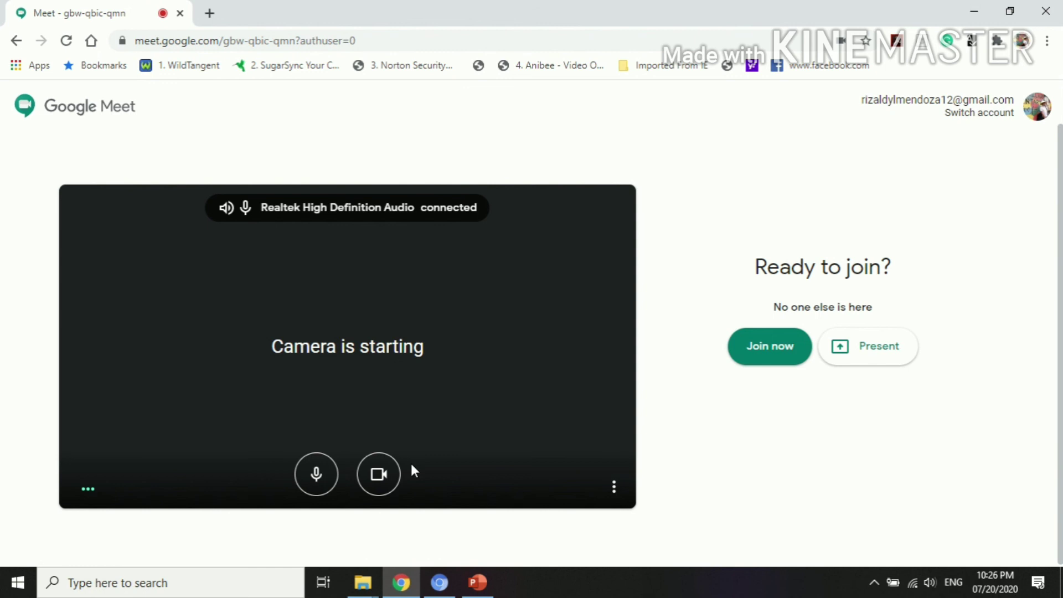
# - Switch the camera and microphone off and back on in the pre-join preview
pyautogui.click(381, 479)
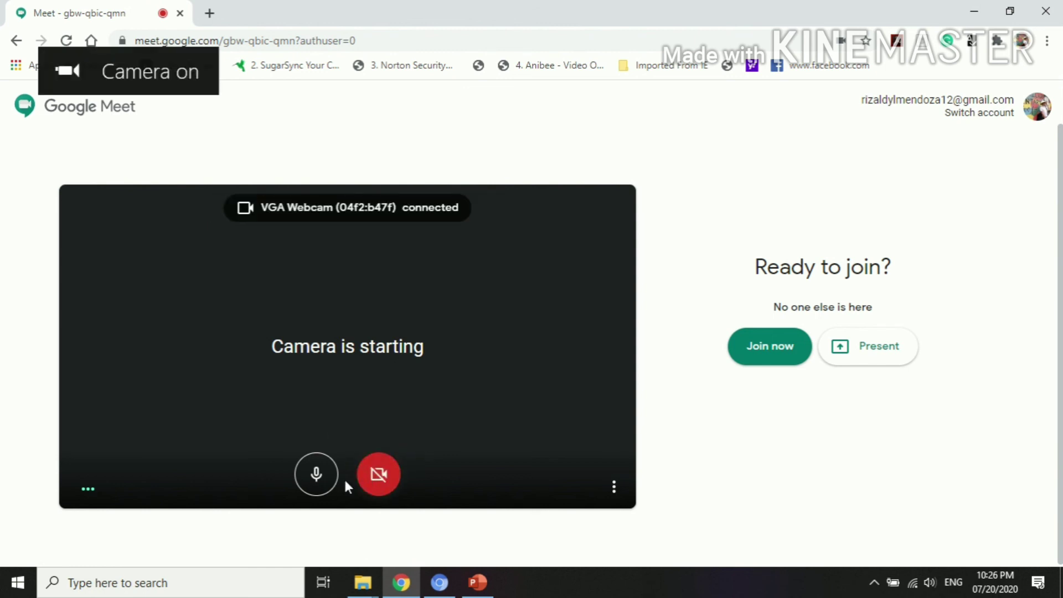
pyautogui.click(318, 484)
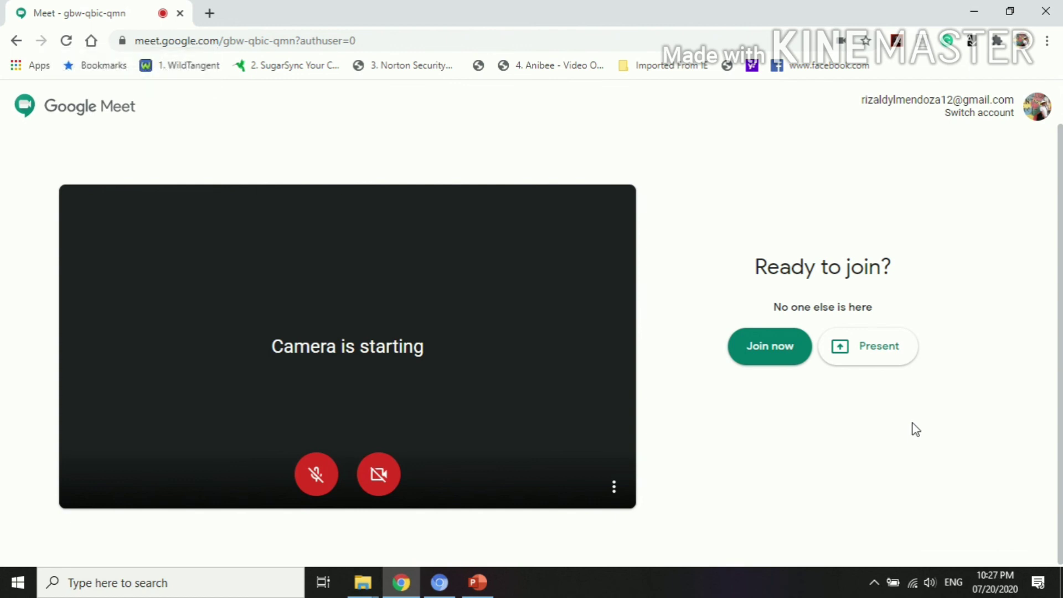
pyautogui.click(376, 477)
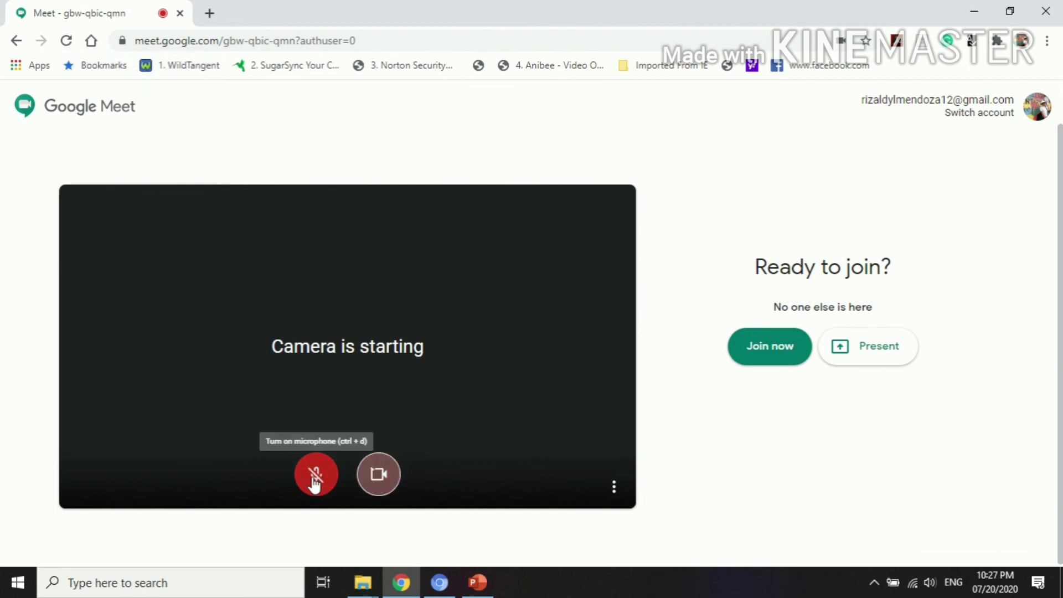
pyautogui.click(315, 479)
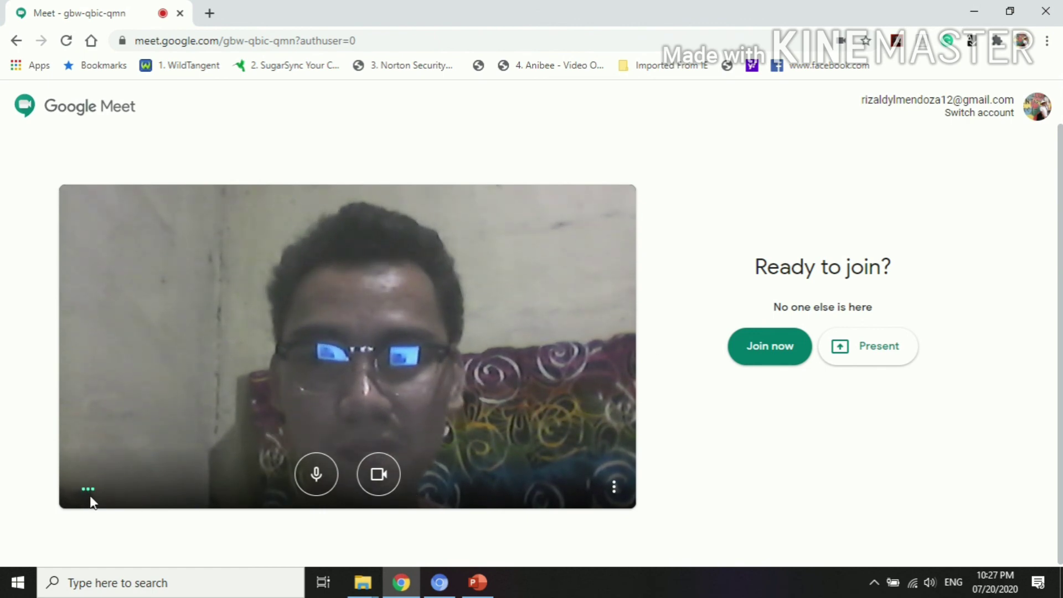
# - Check the preview's additional options, close them, and turn off the microphone and camera
pyautogui.click(614, 491)
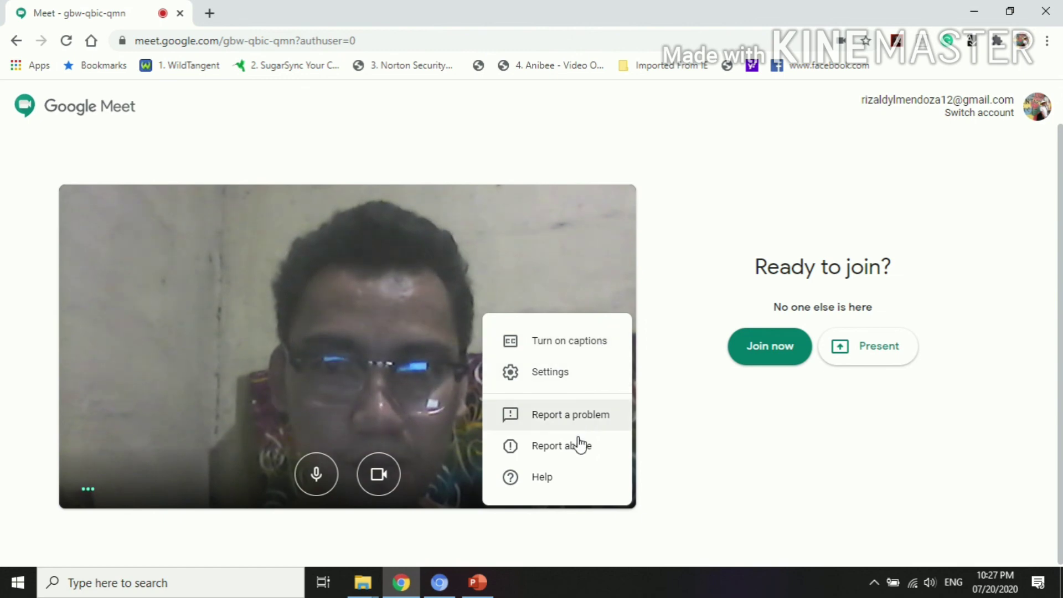
pyautogui.click(382, 483)
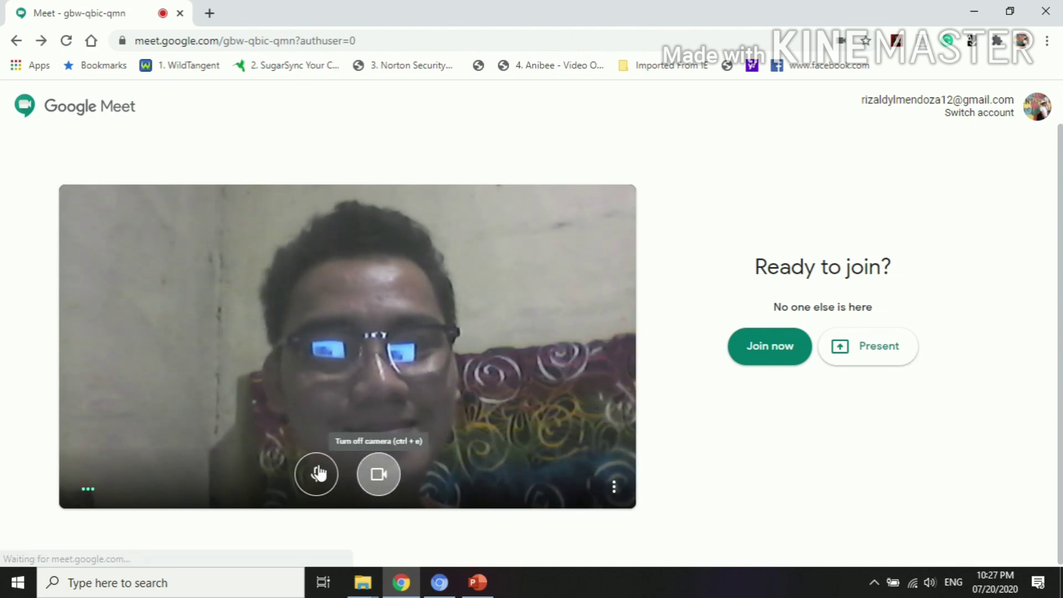
pyautogui.click(316, 474)
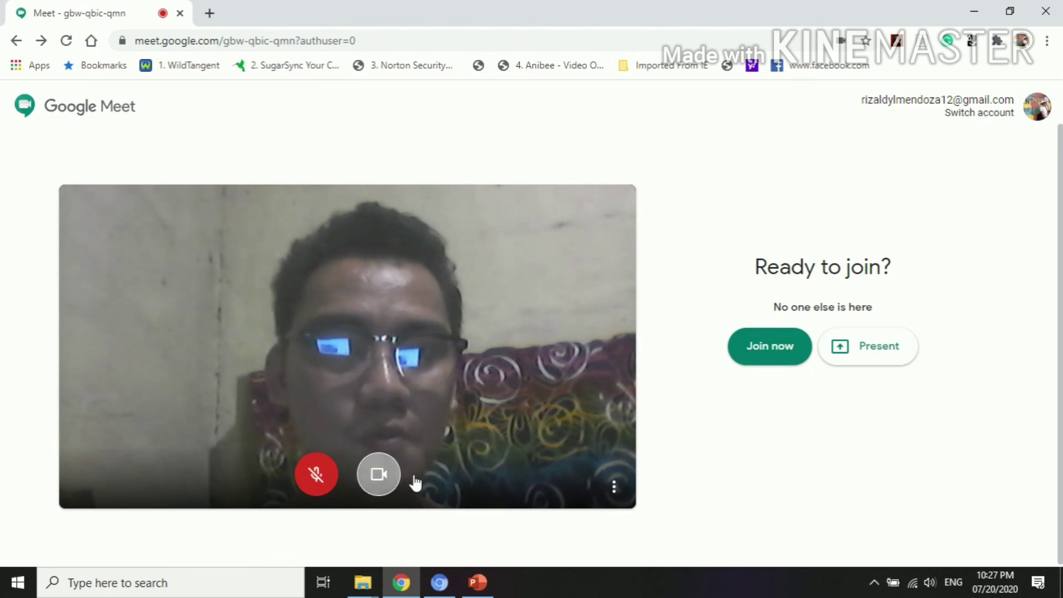
pyautogui.click(381, 476)
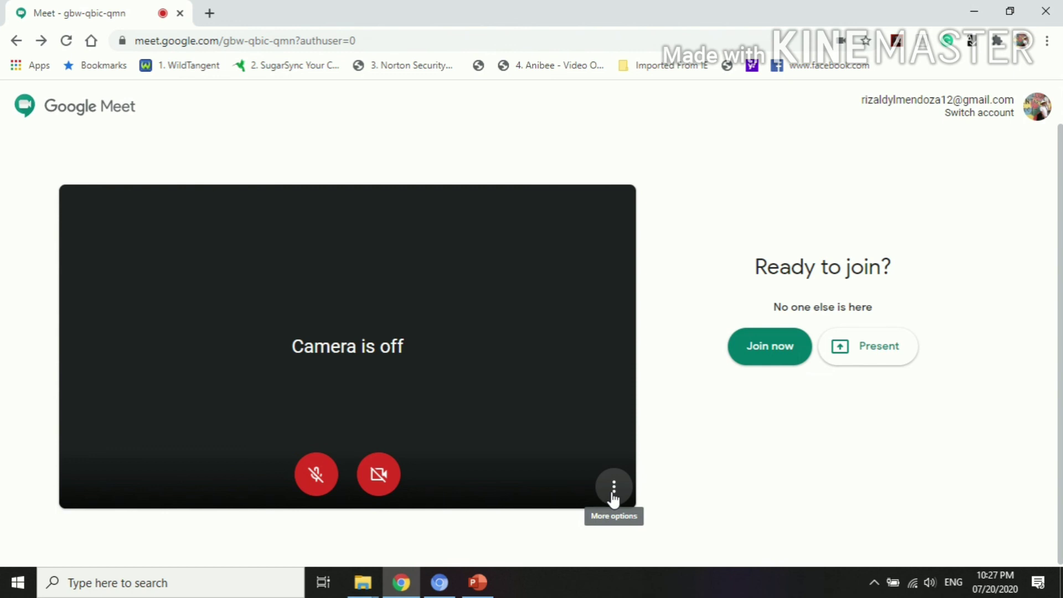
# - View the additional options again with the microphone and camera off, and dismiss them
pyautogui.click(613, 493)
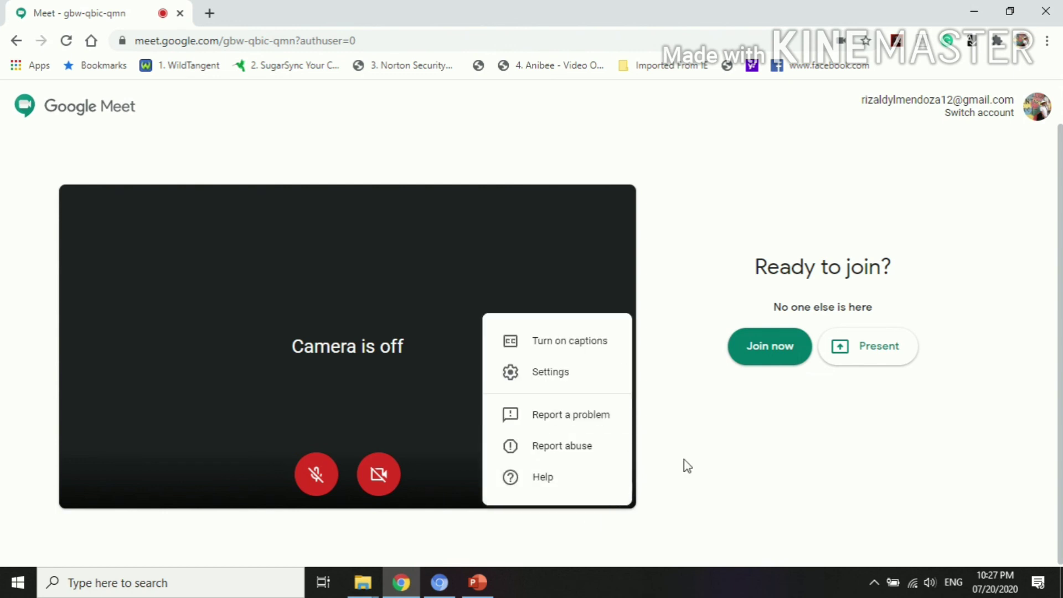
pyautogui.click(760, 302)
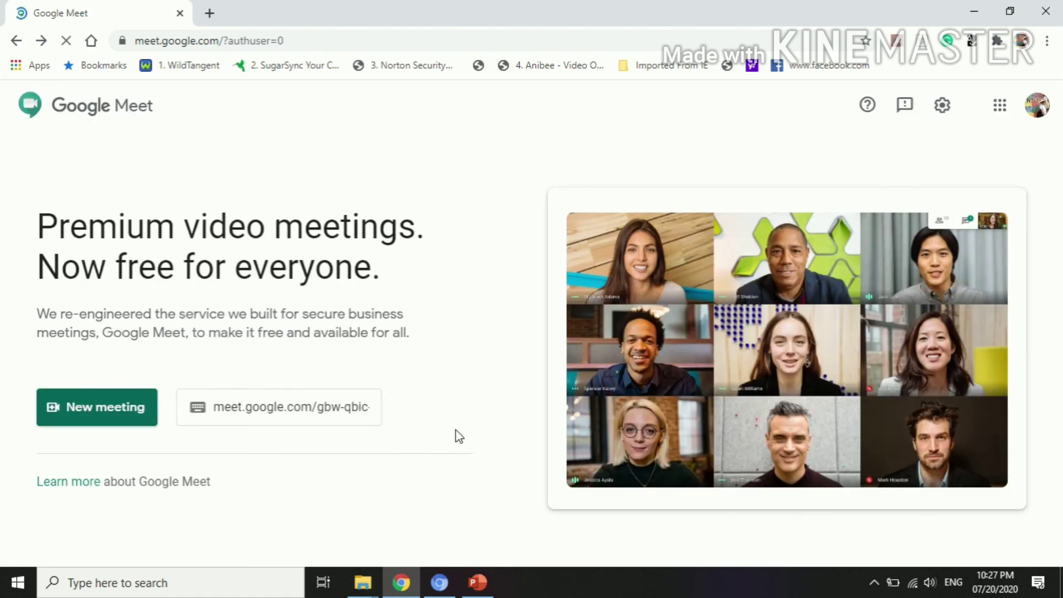
pyautogui.moveTo(473, 17)
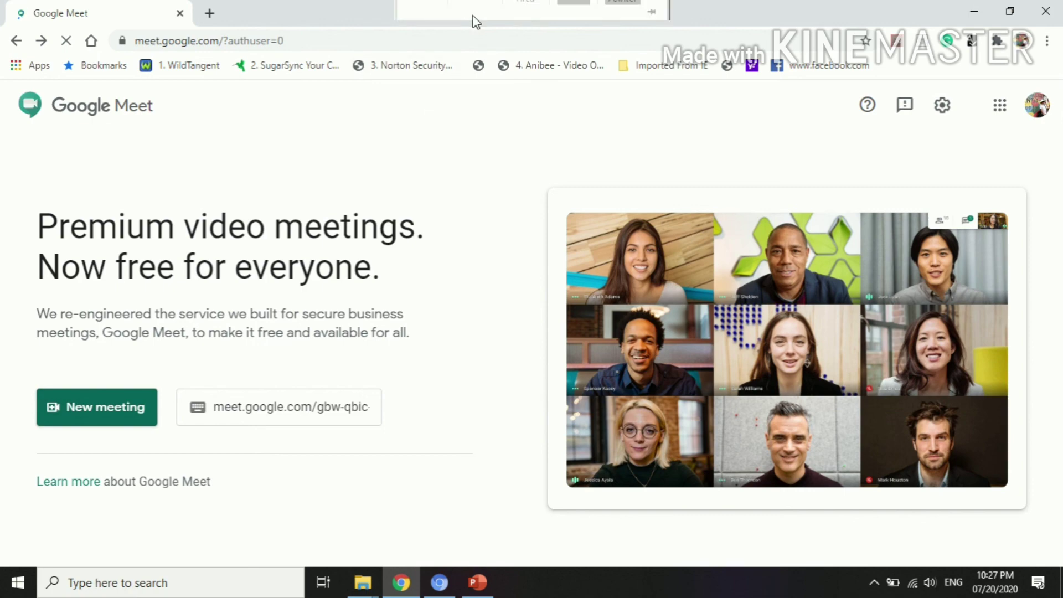